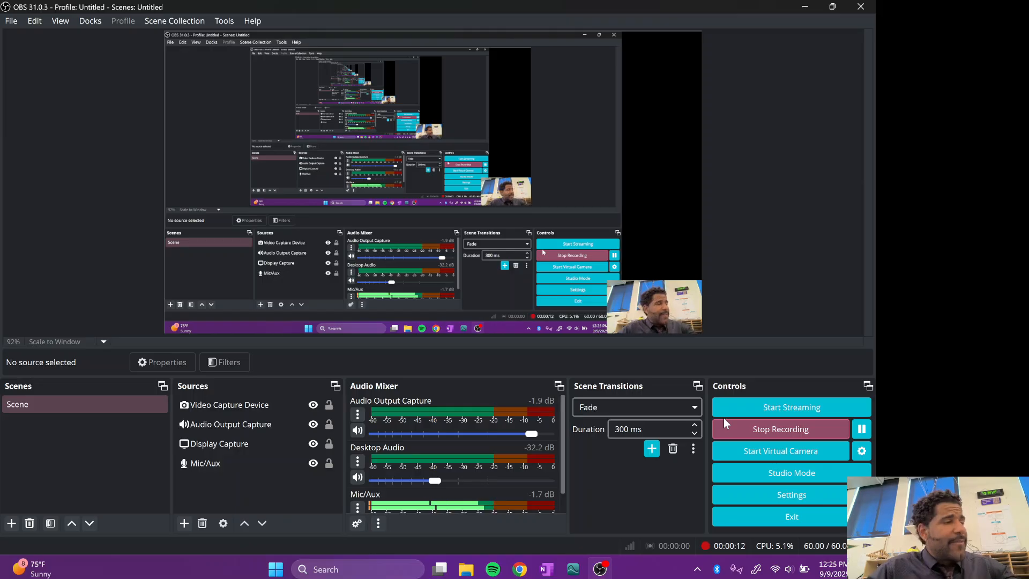
Step: Switch to the Vernier Video Analysis browser window and advance the ball-throw video to frame 38
mouse_move(523, 572)
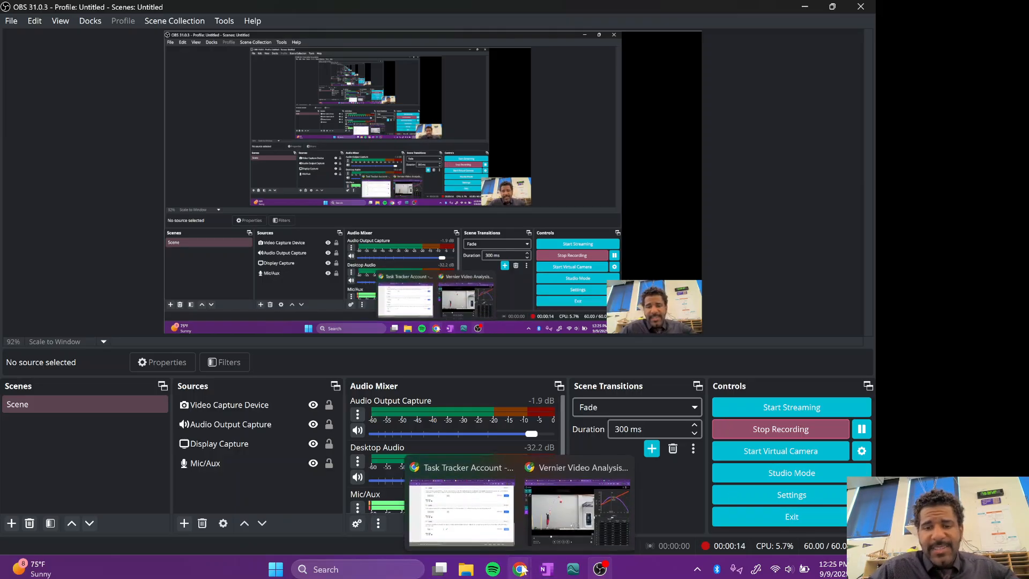
left_click(556, 522)
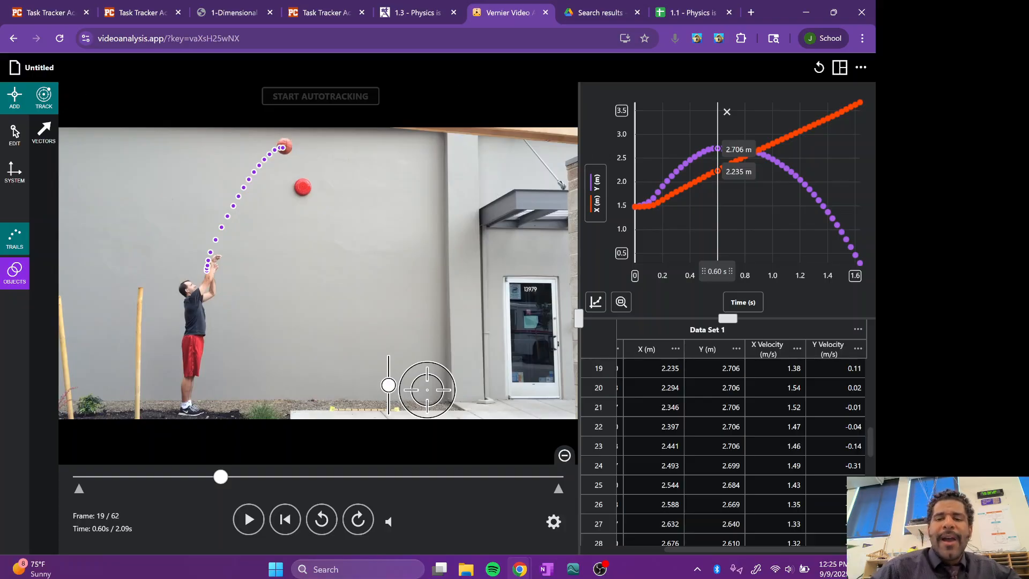
mouse_move(220, 476)
left_mouse_down()
mouse_move(485, 485)
mouse_move(369, 485)
left_mouse_up()
scroll(766, 418, "left", 2)
scroll(750, 413, "right", 3)
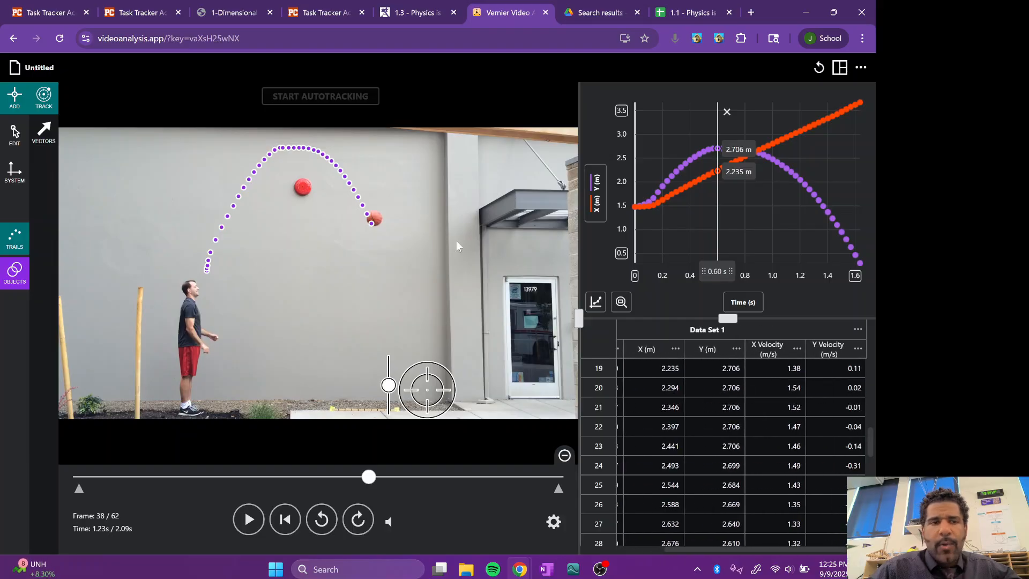
Step: Review the video's scale calibration and return to the tracked points
left_click(24, 171)
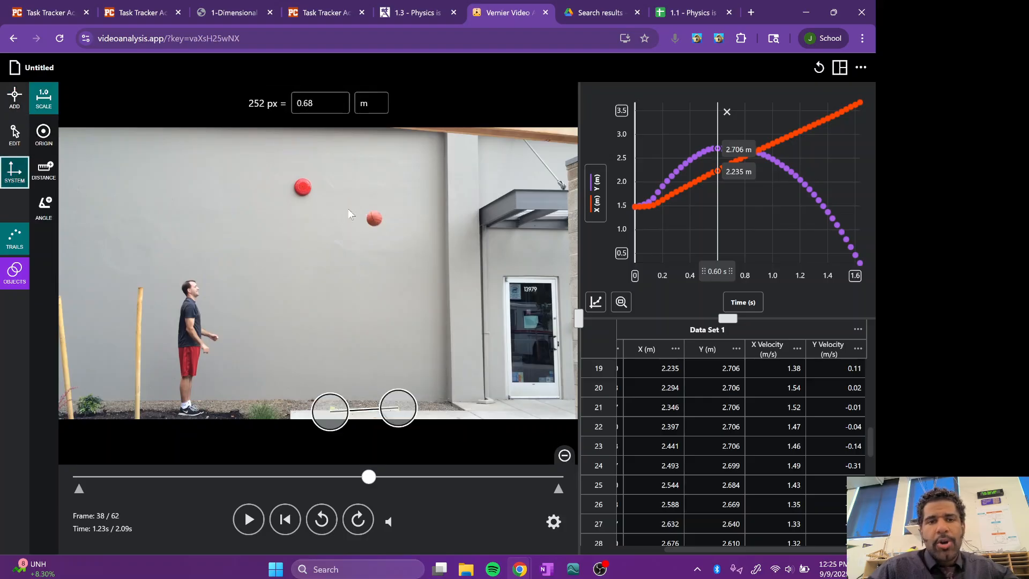
left_click(14, 97)
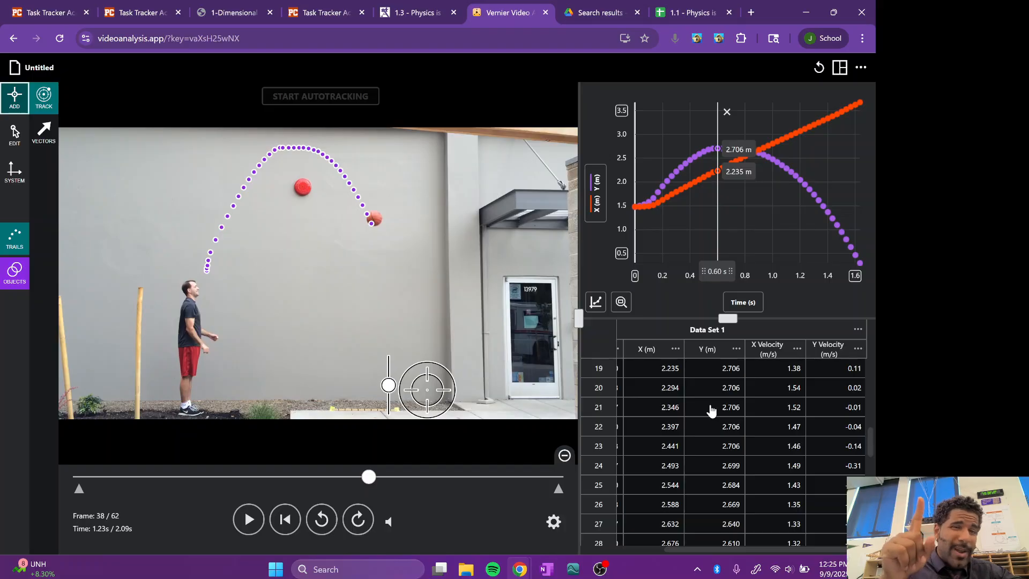
Step: Create a calculated column from X Velocity, named "X Acceleration" with units m/s/s
left_click(797, 350)
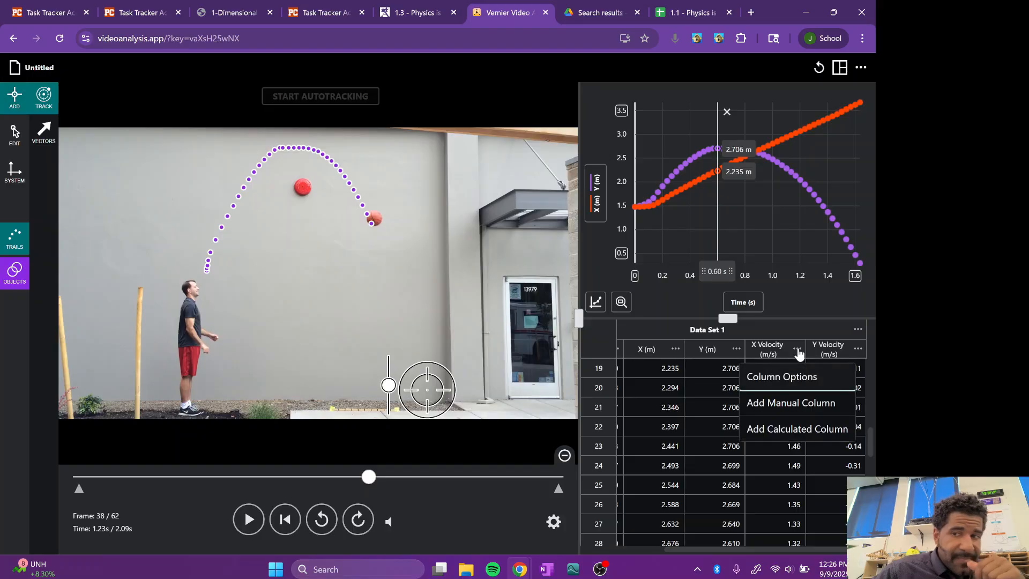
left_click(798, 429)
left_click(422, 208)
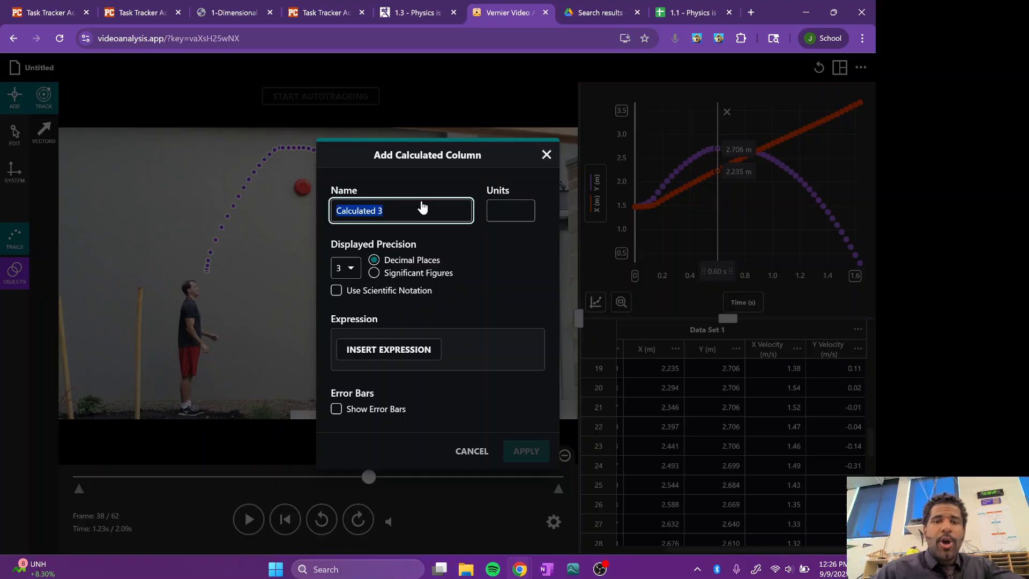
key("BackSpace")
type("x")
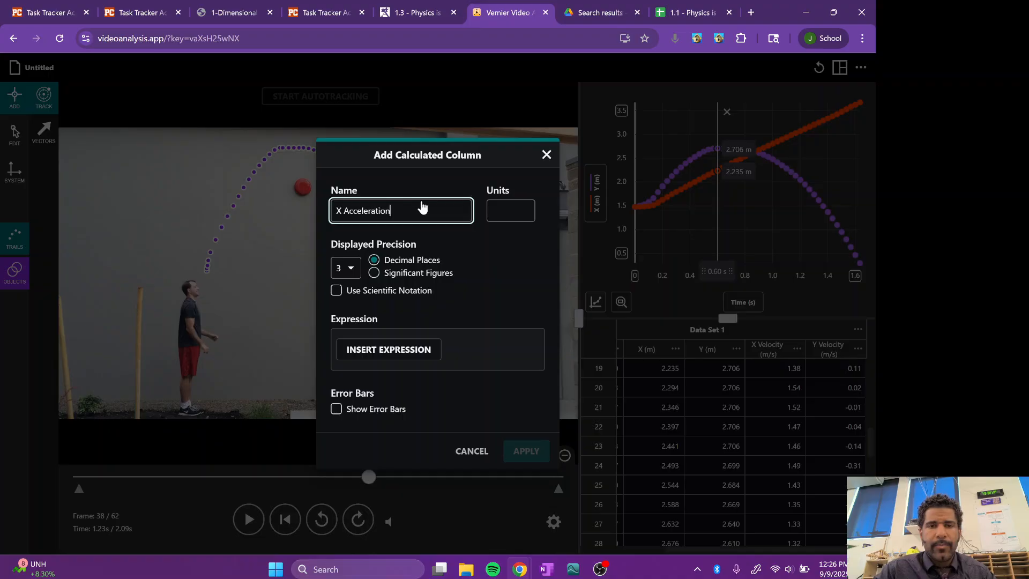
left_click(528, 216)
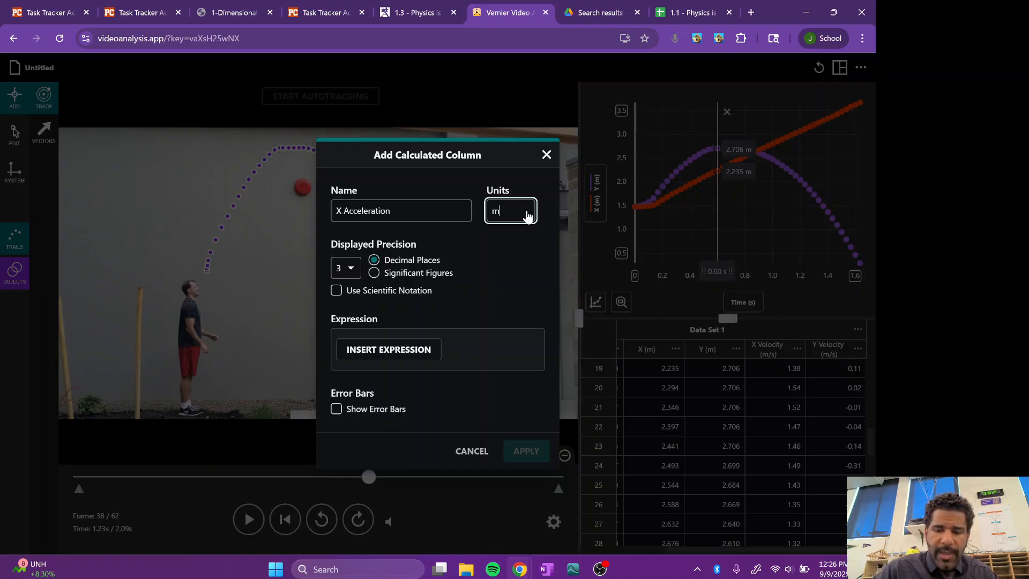
Step: Define X Acceleration as the 1st derivative of X Velocity with respect to Time and apply it
left_click(390, 359)
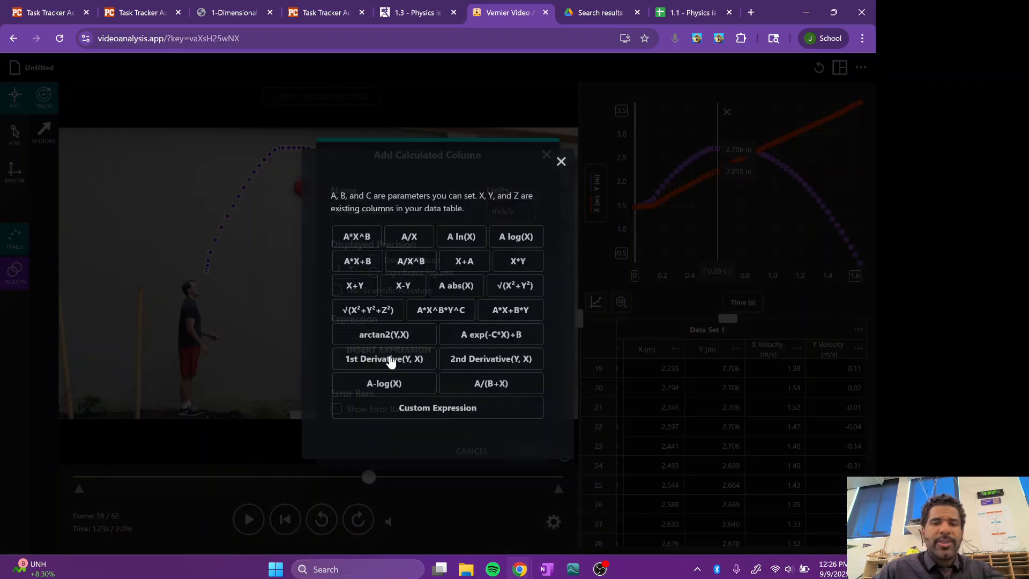
left_click(394, 359)
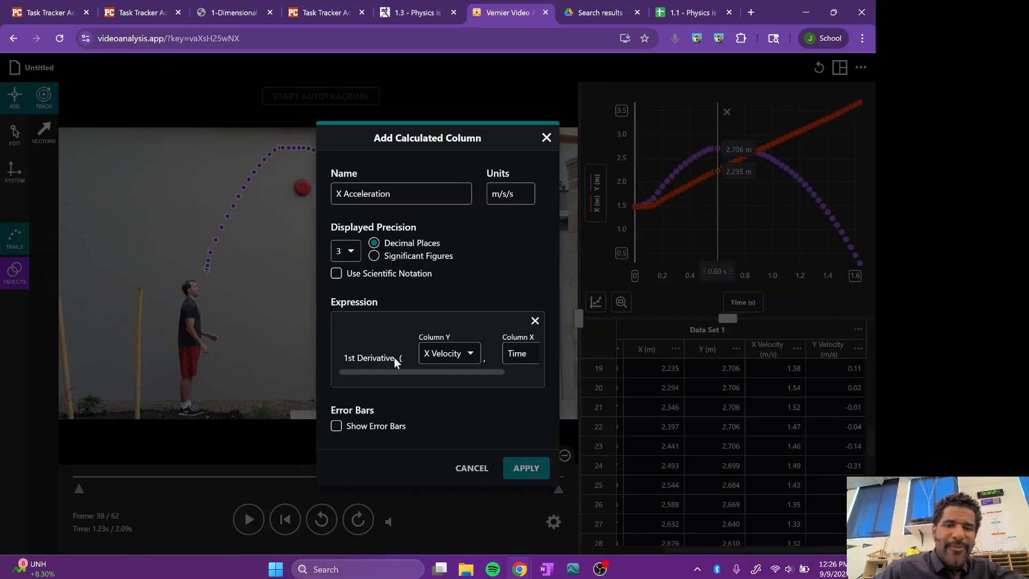
left_click(531, 468)
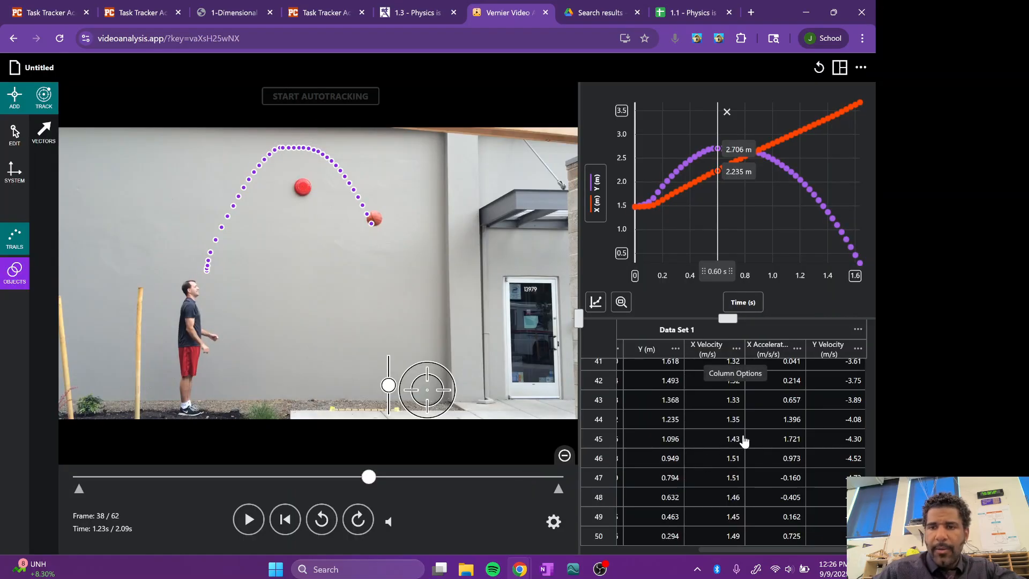
Step: Create another calculated column from Y Velocity, named "Y Acceleration" with units m/s/s
scroll(786, 387, "down", 1)
scroll(787, 387, "up", 10)
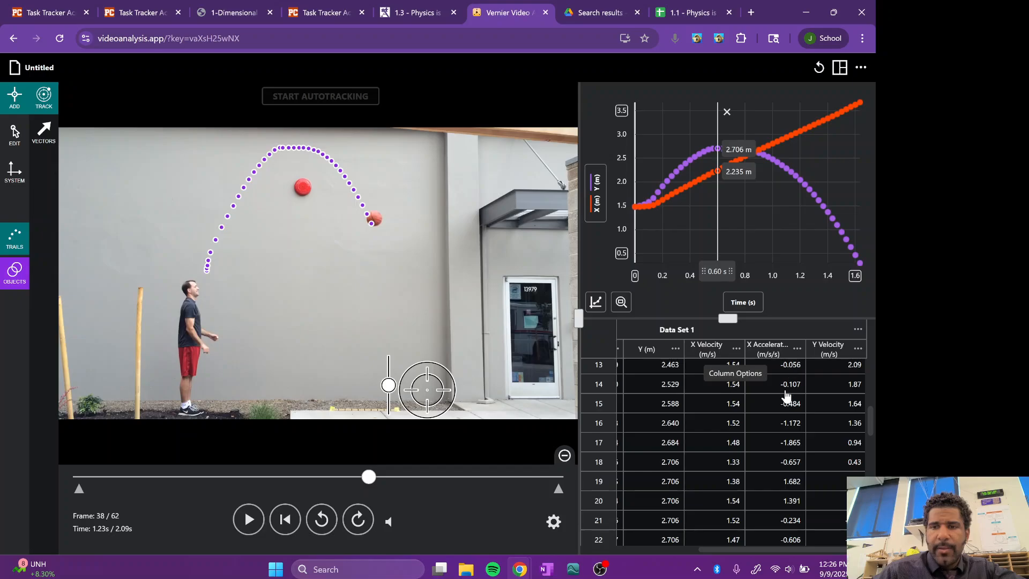
scroll(786, 386, "up", 2)
scroll(785, 446, "up", 2)
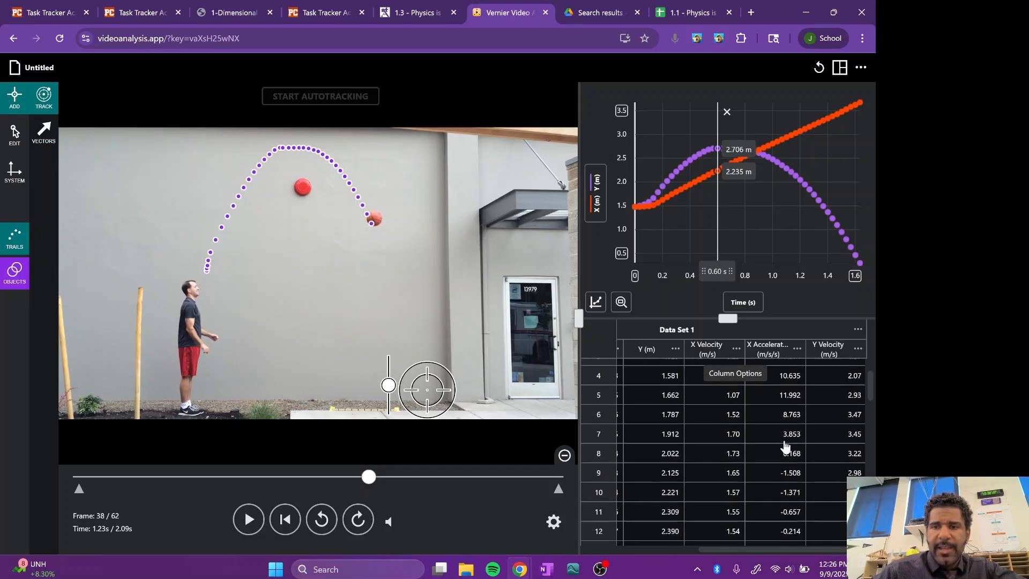
left_click(858, 349)
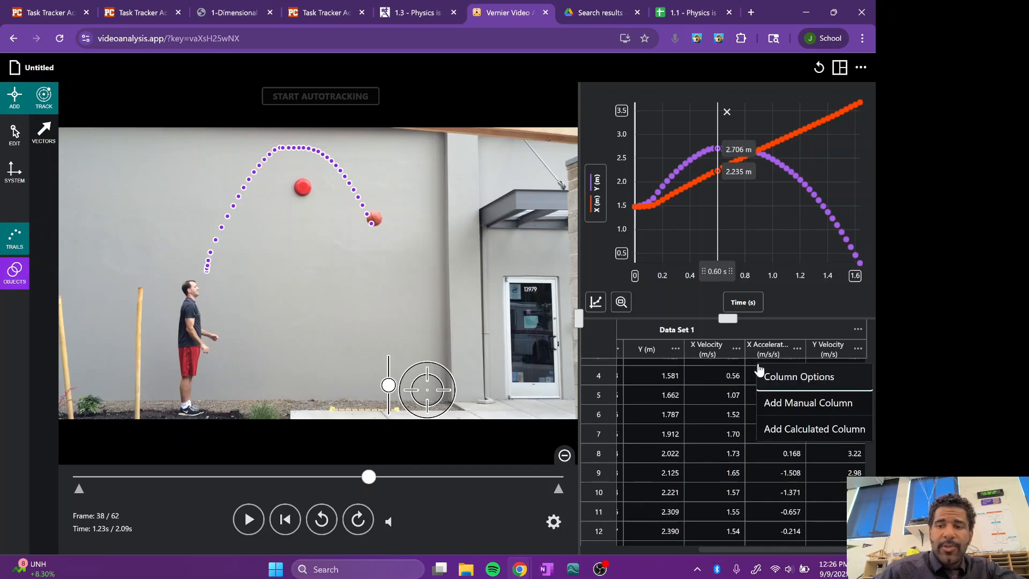
left_click(793, 429)
left_click(411, 215)
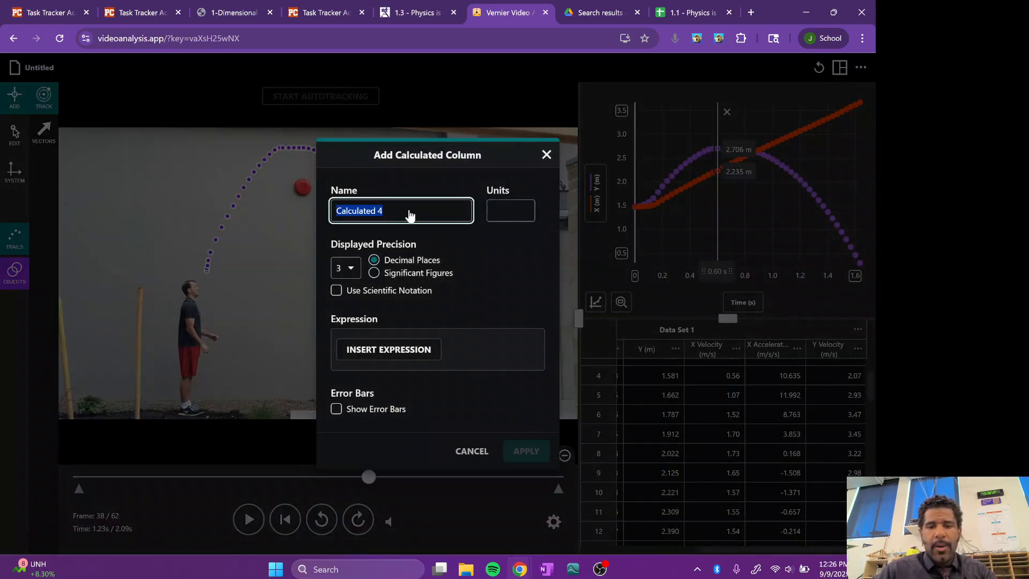
type("Y A")
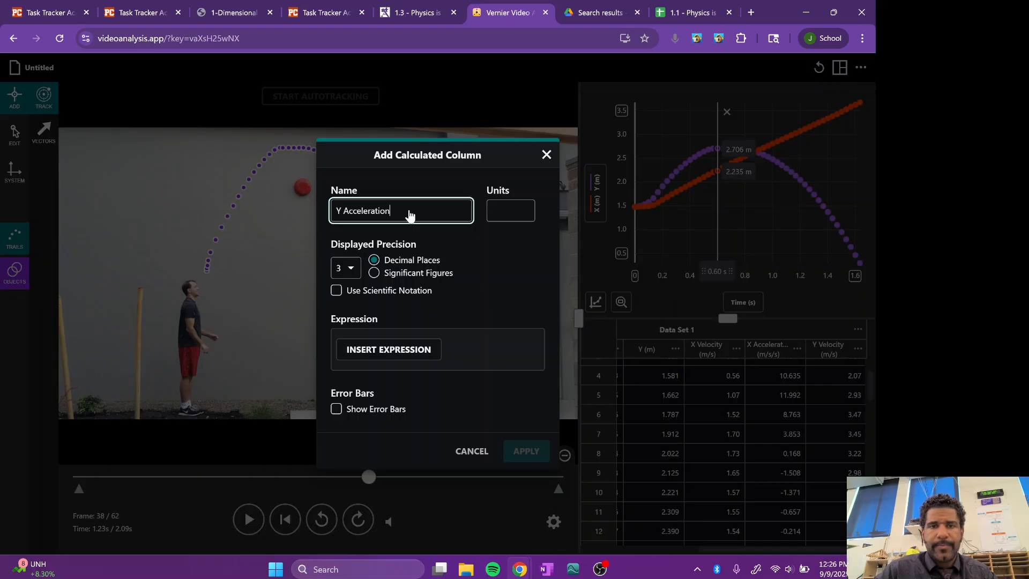
type("cceleration")
left_click(504, 212)
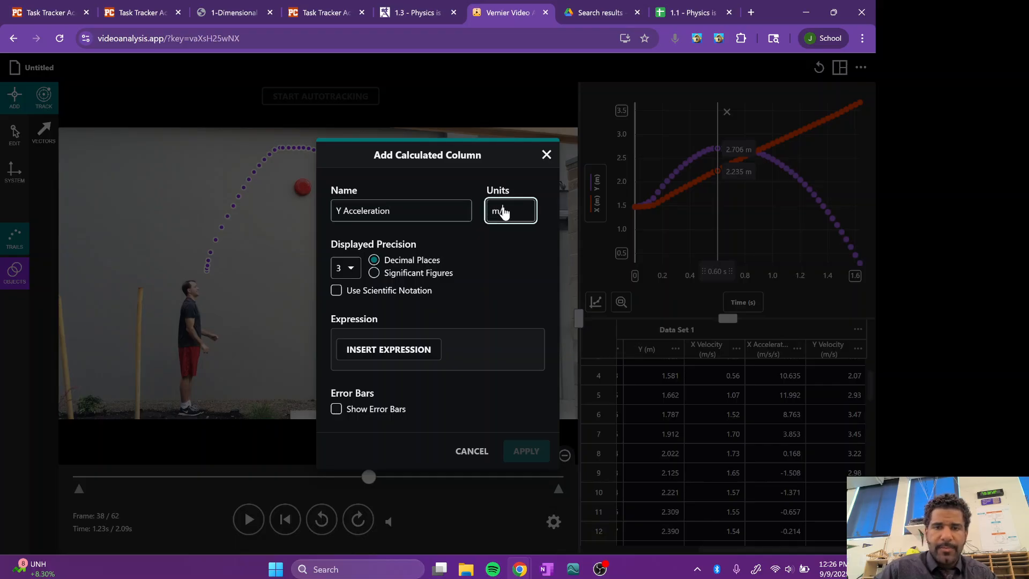
Step: Define Y Acceleration as the 1st derivative of Y Velocity with respect to Time and apply it
left_click(405, 351)
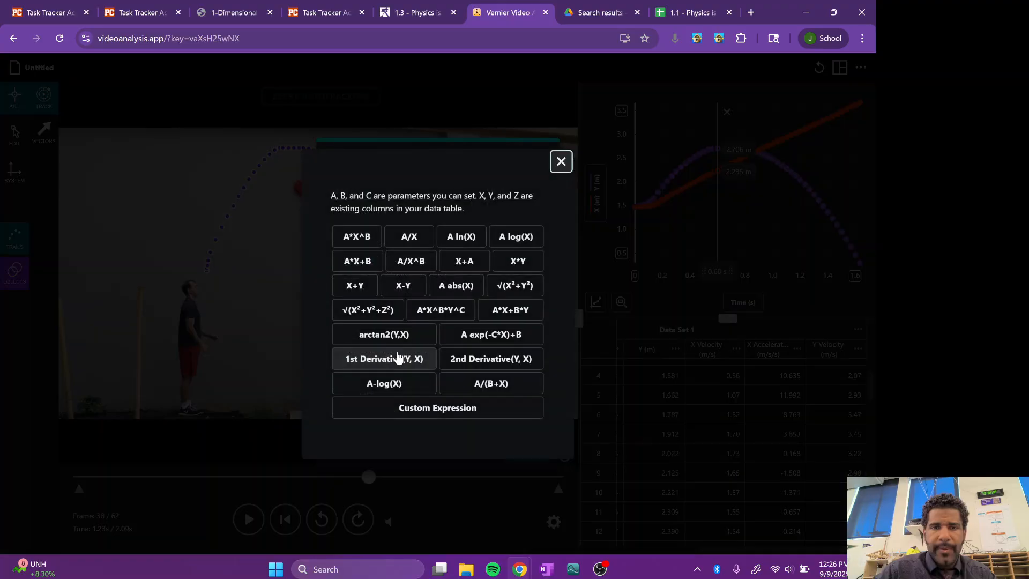
left_click(403, 362)
left_click(524, 467)
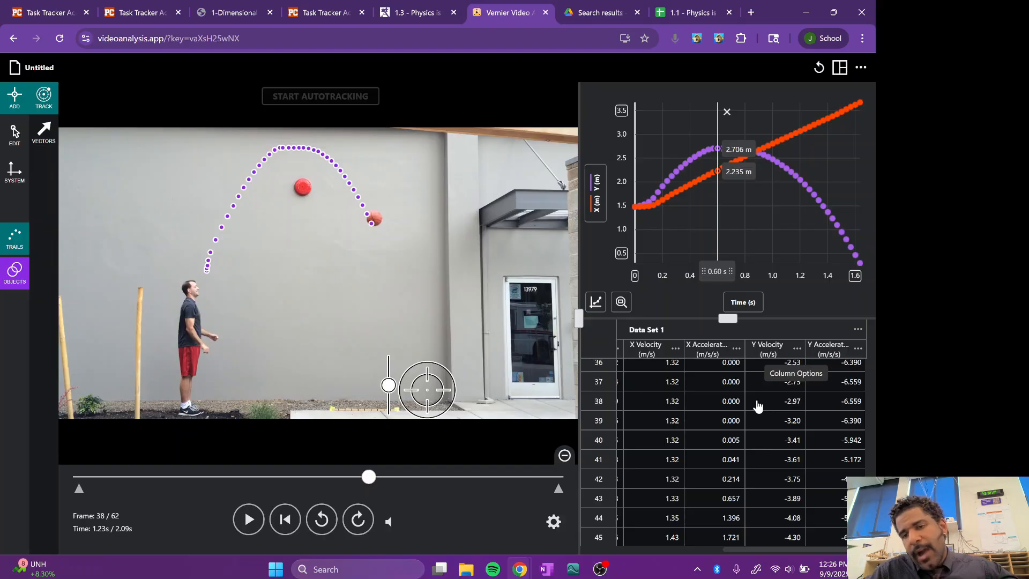
Step: Look over the data table and examine the ball's peak on the position graph at 0.73 s and 0.67 s
scroll(764, 407, "down", 3)
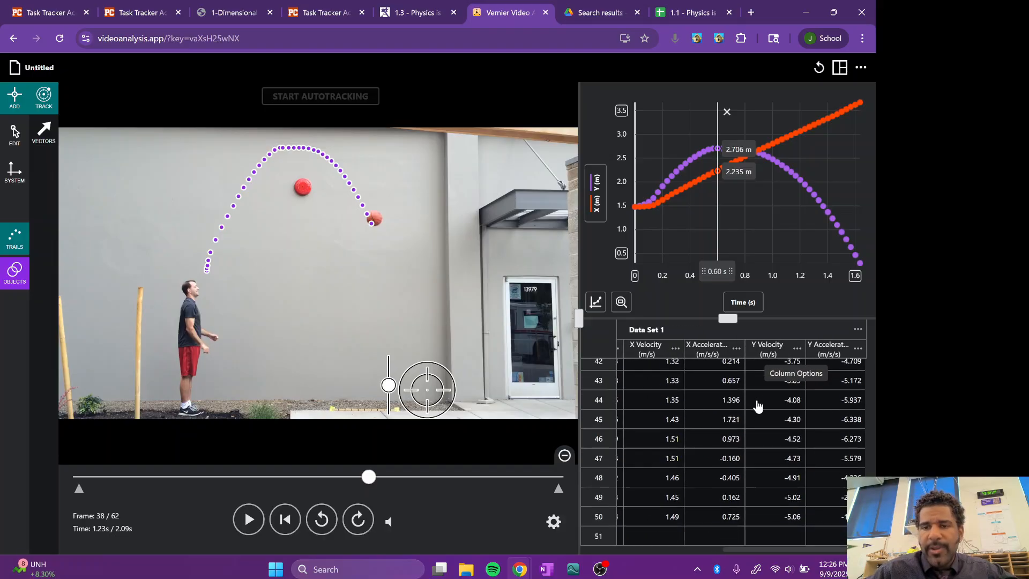
scroll(732, 444, "up", 15)
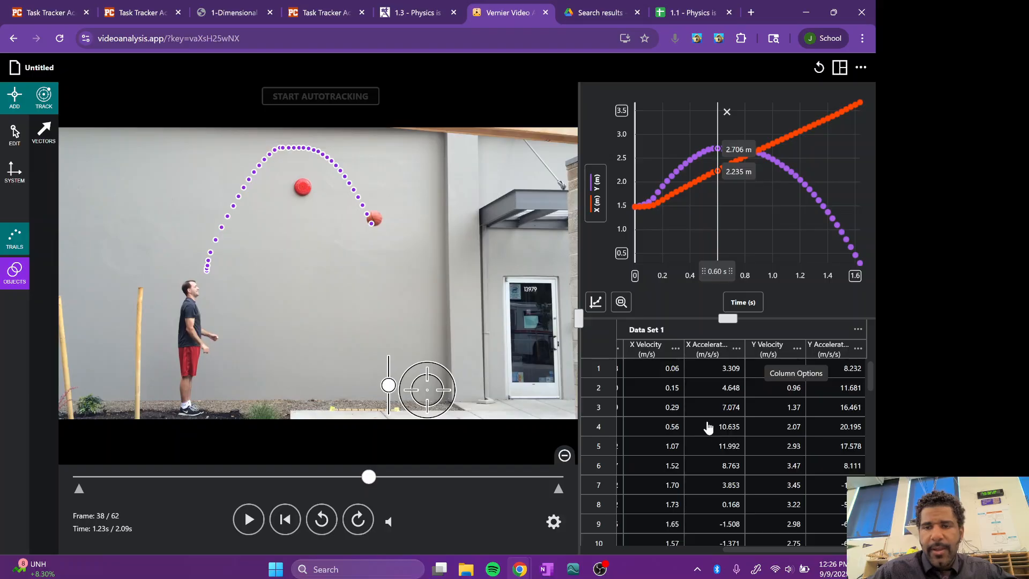
scroll(708, 427, "left", 3)
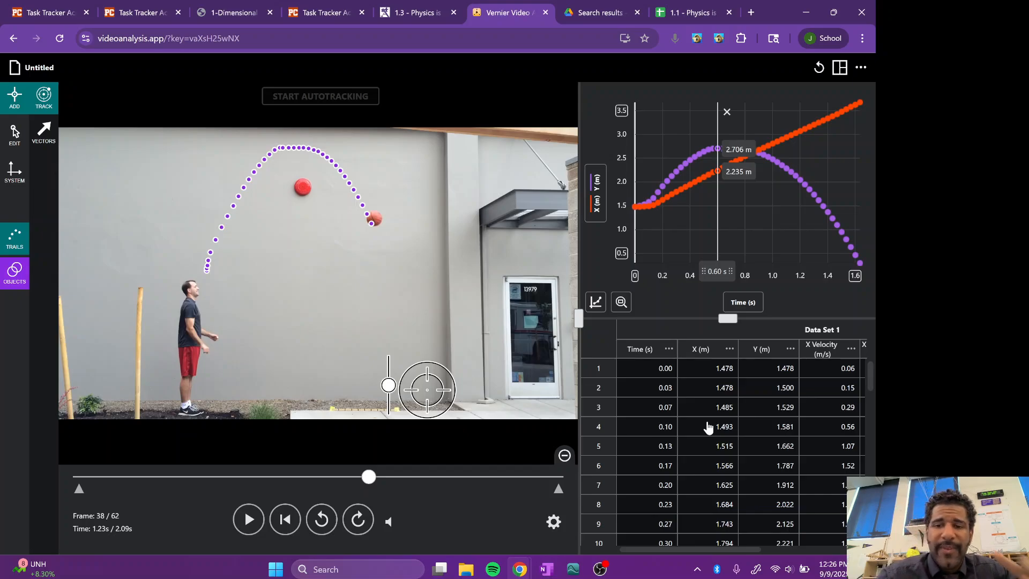
scroll(685, 440, "down", 1)
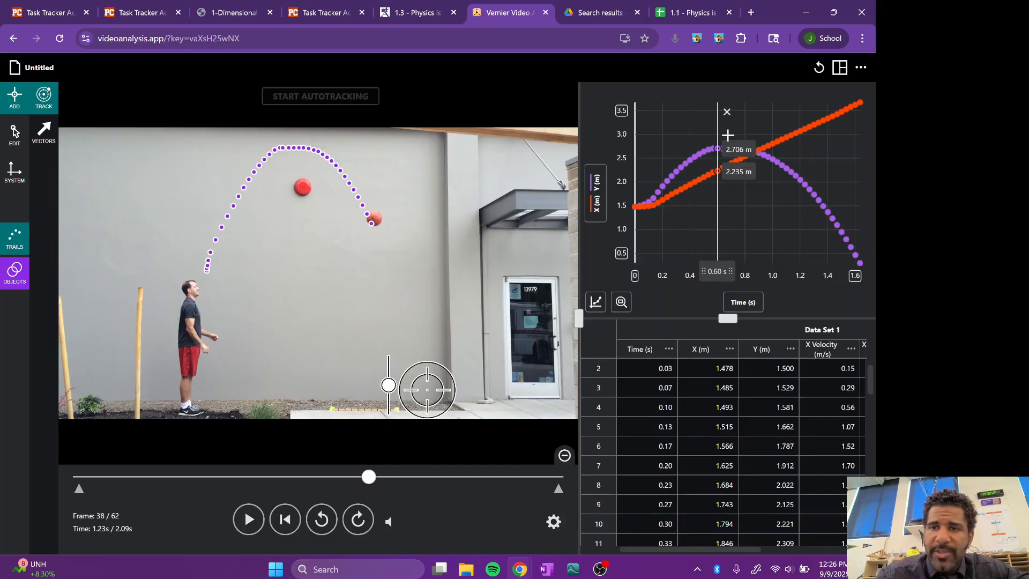
left_click_drag(717, 272, 735, 249)
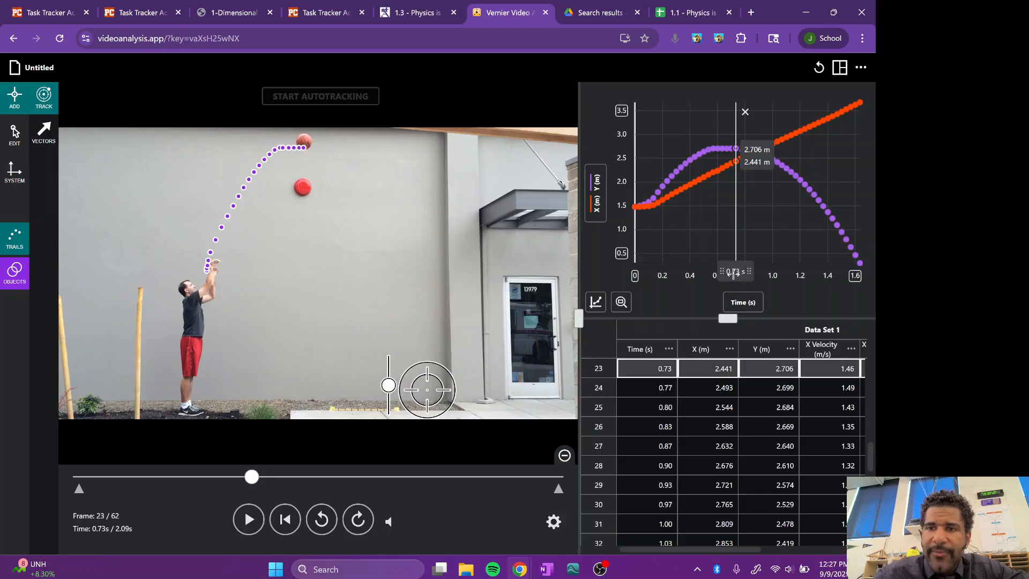
left_click_drag(734, 273, 727, 250)
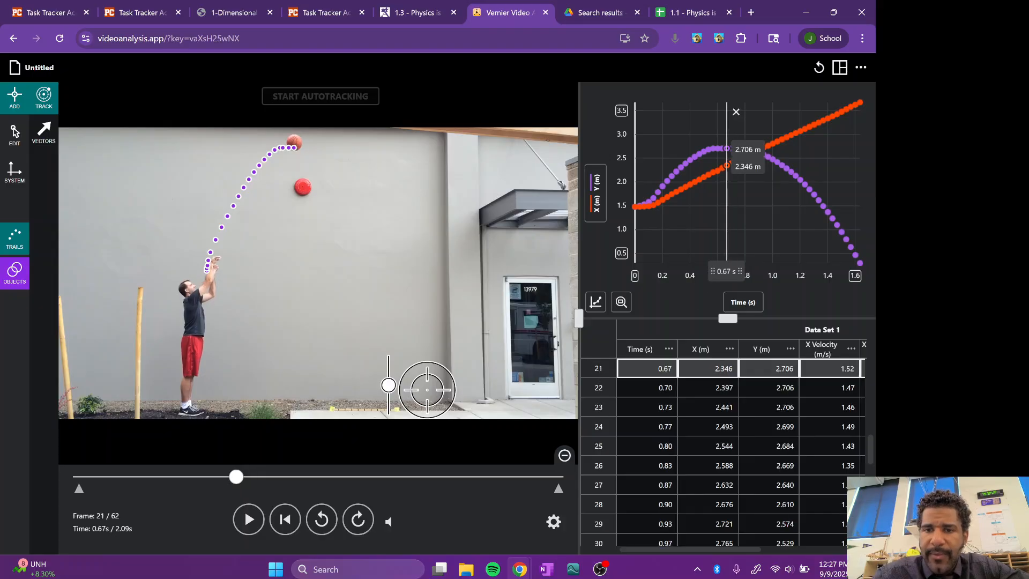
Step: Select data rows 23 through 50, from the ball's peak to the end of the motion
left_click(600, 407)
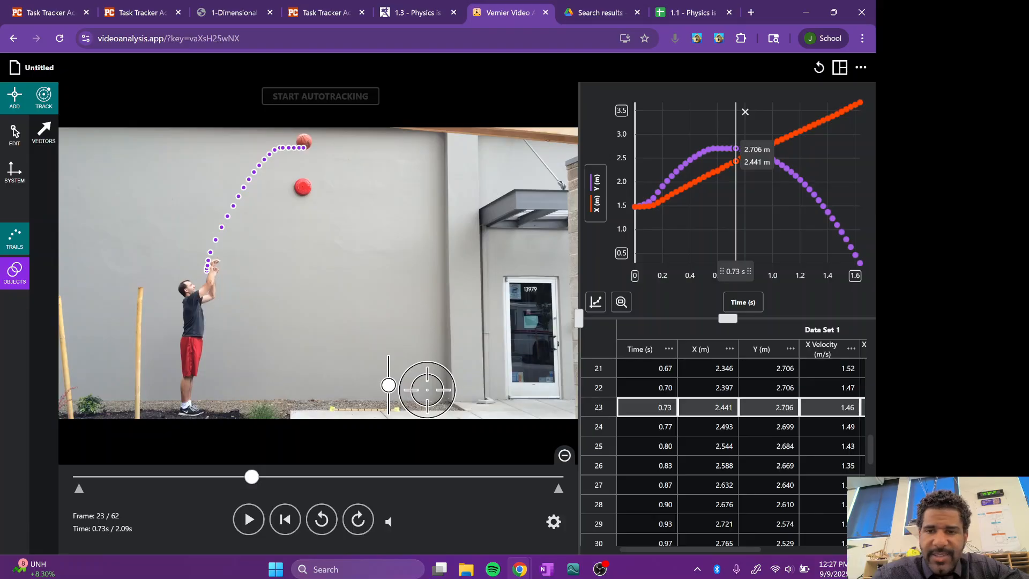
scroll(723, 452, "down", 2)
scroll(724, 452, "up", 6)
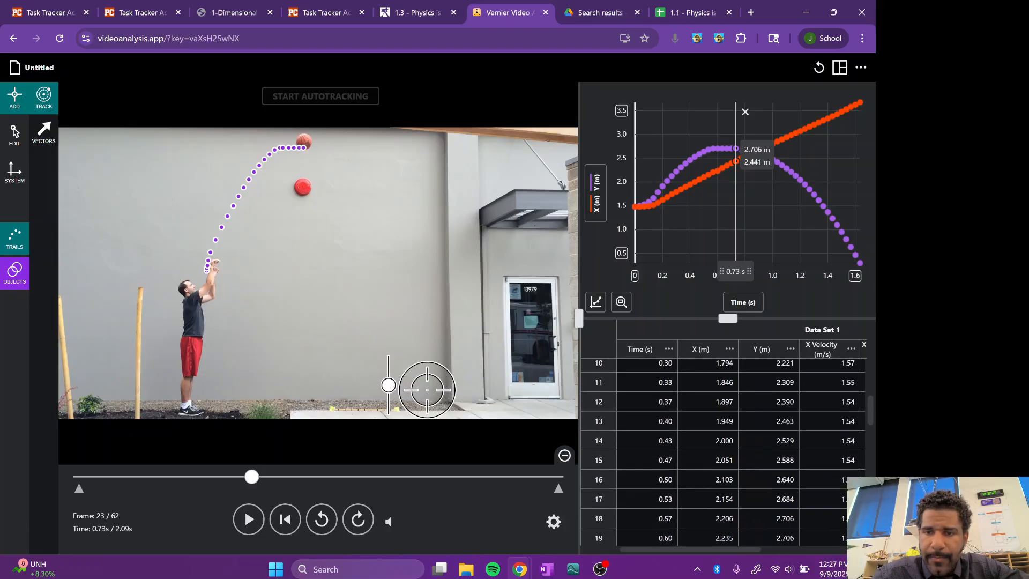
scroll(724, 452, "down", 12)
scroll(601, 523, "down", 1)
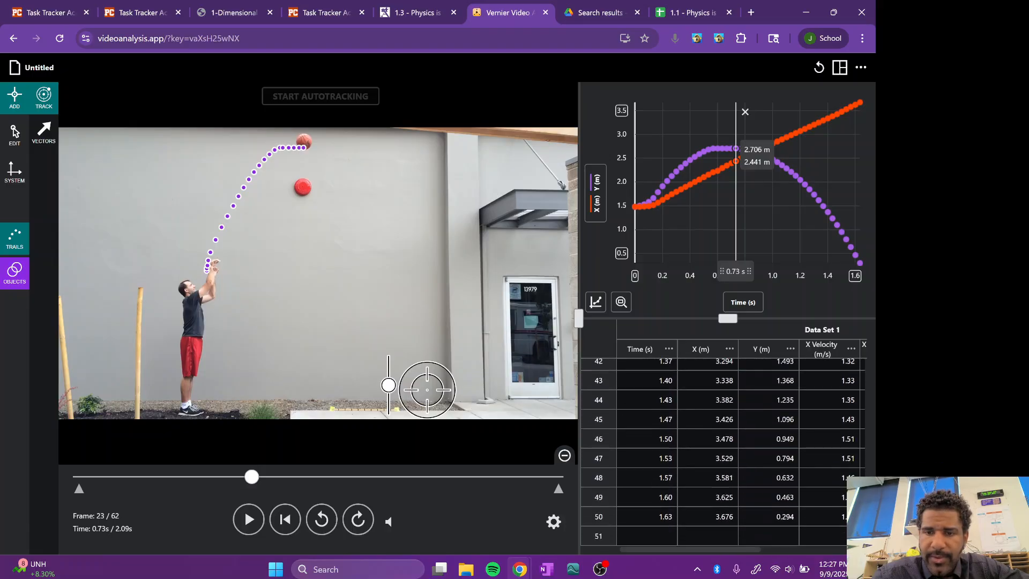
left_click(601, 519, "shift")
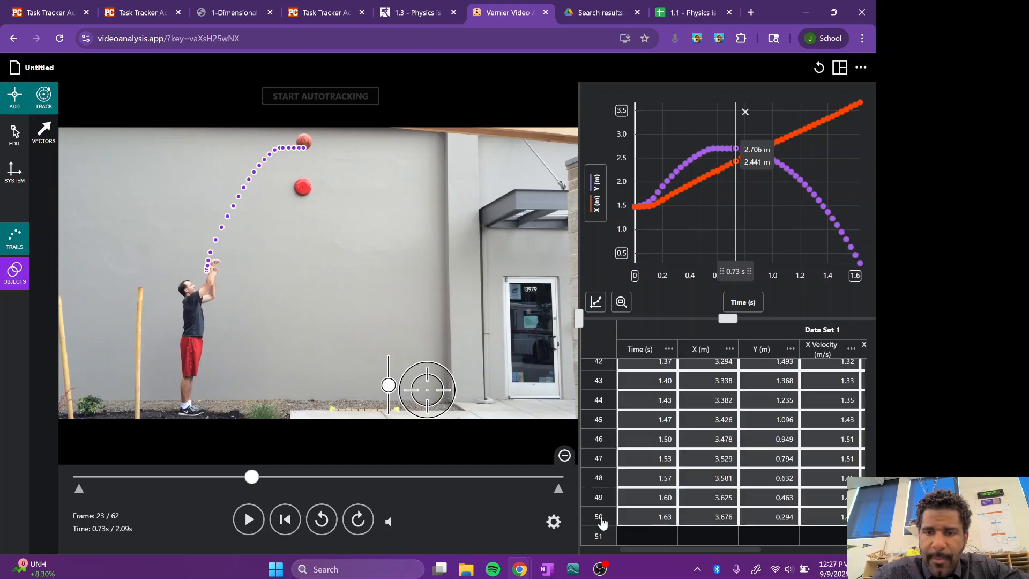
Step: Reselect data rows 23 through 50, from 0.73 s to 1.63 s, and copy them
scroll(655, 461, "up", 9)
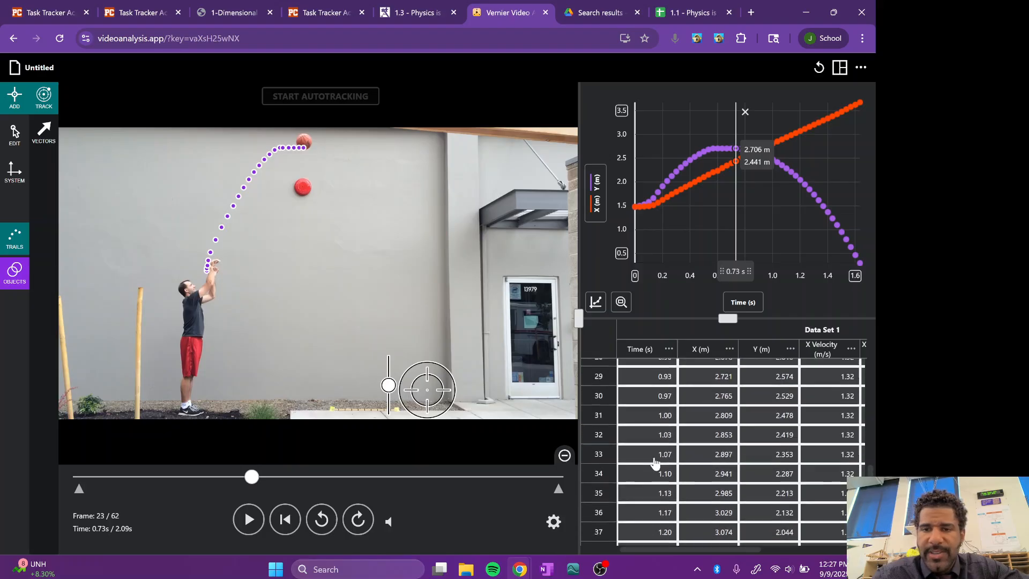
left_click(658, 481)
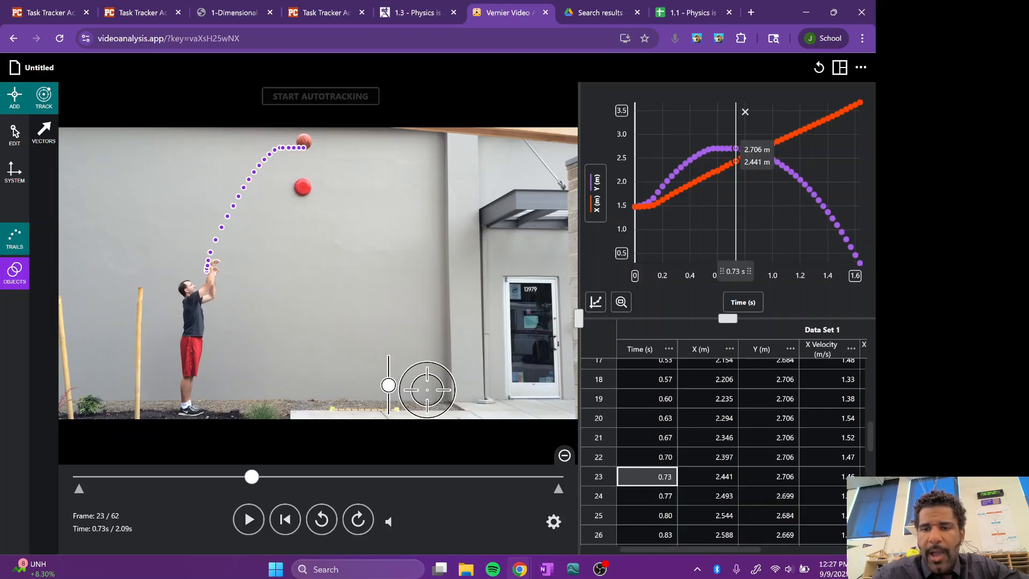
left_click(602, 482)
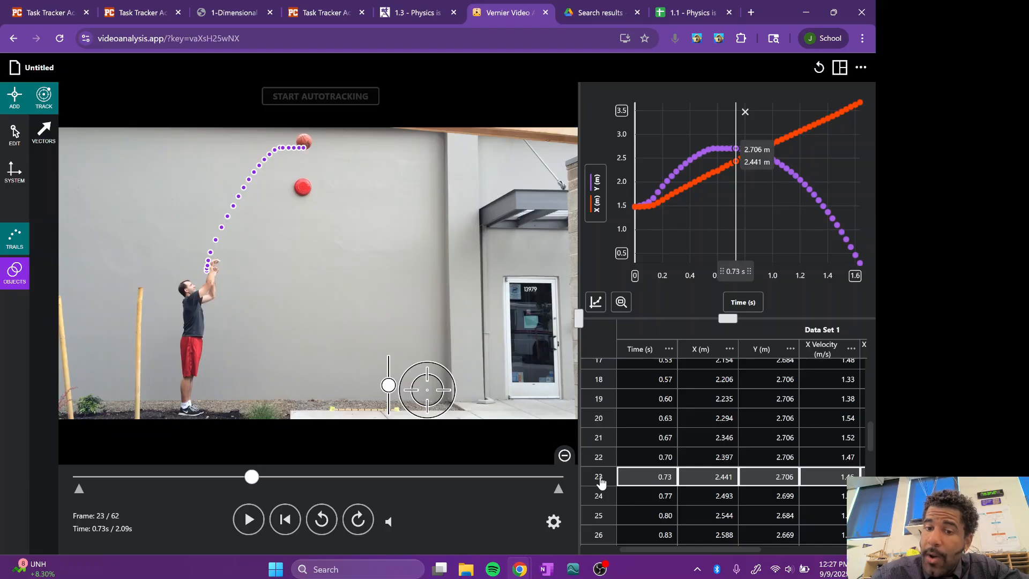
scroll(602, 482, "down", 7)
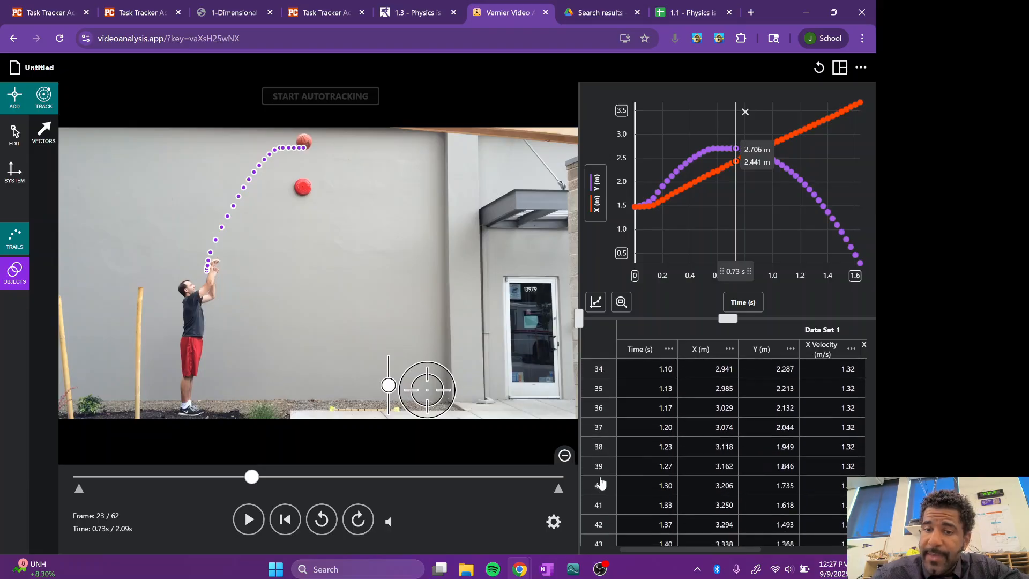
scroll(601, 483, "down", 2)
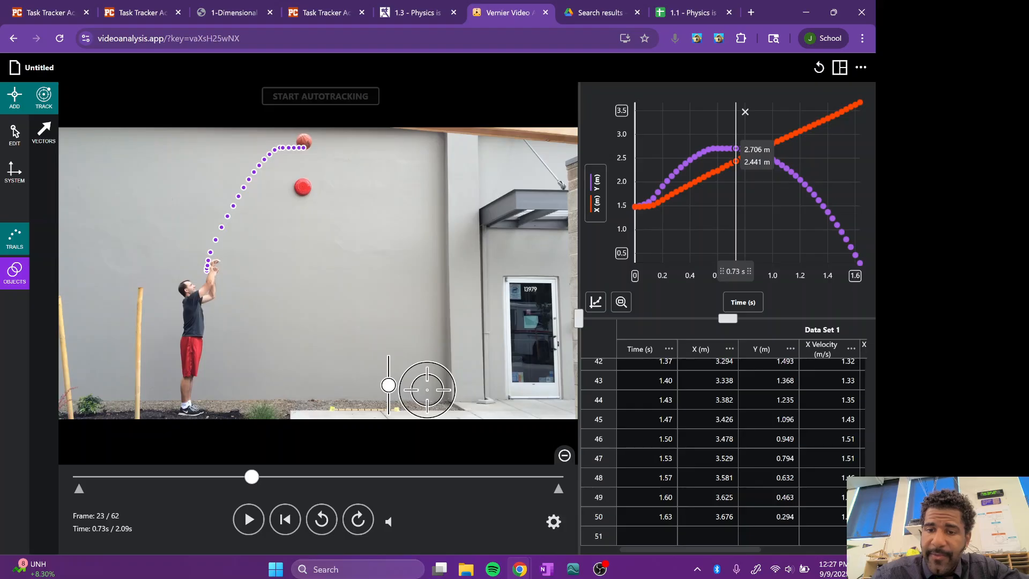
left_click(598, 516, "shift")
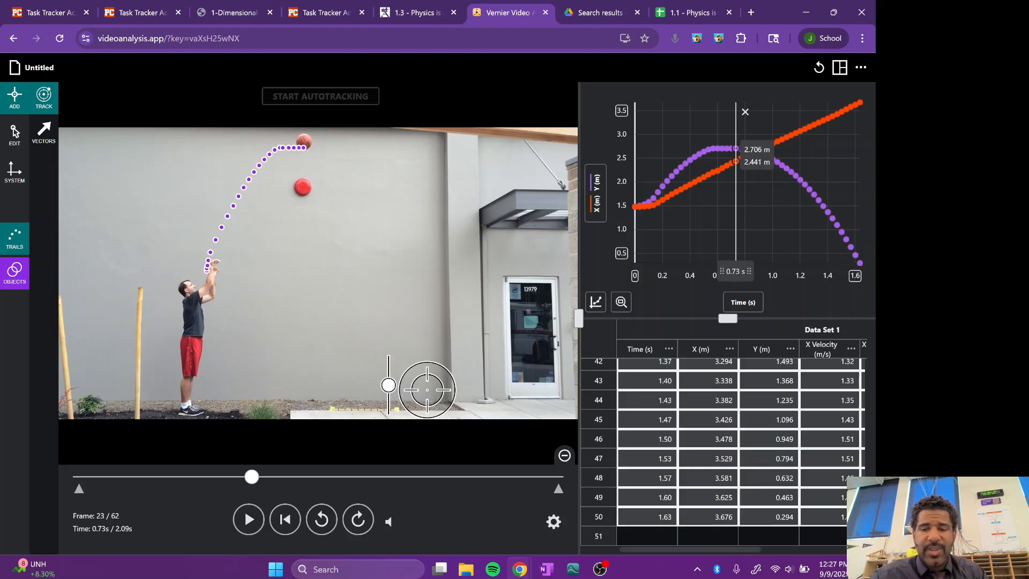
right_click(720, 450)
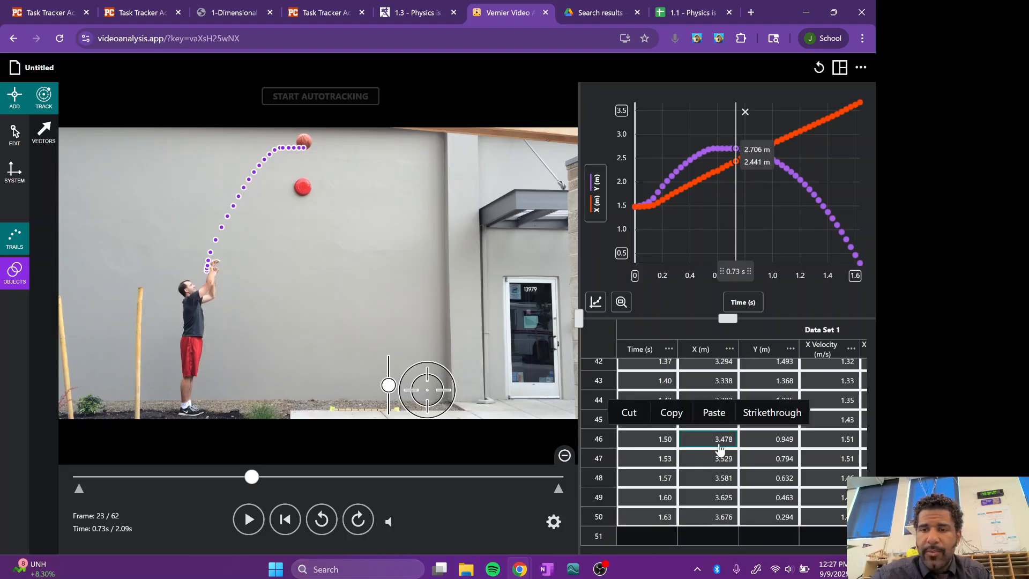
left_click(679, 413)
Step: Switch to the "1.1 - Physics is Life Sheet Example" spreadsheet and paste the copied rows into a new sheet starting at cell A2
left_click(677, 15)
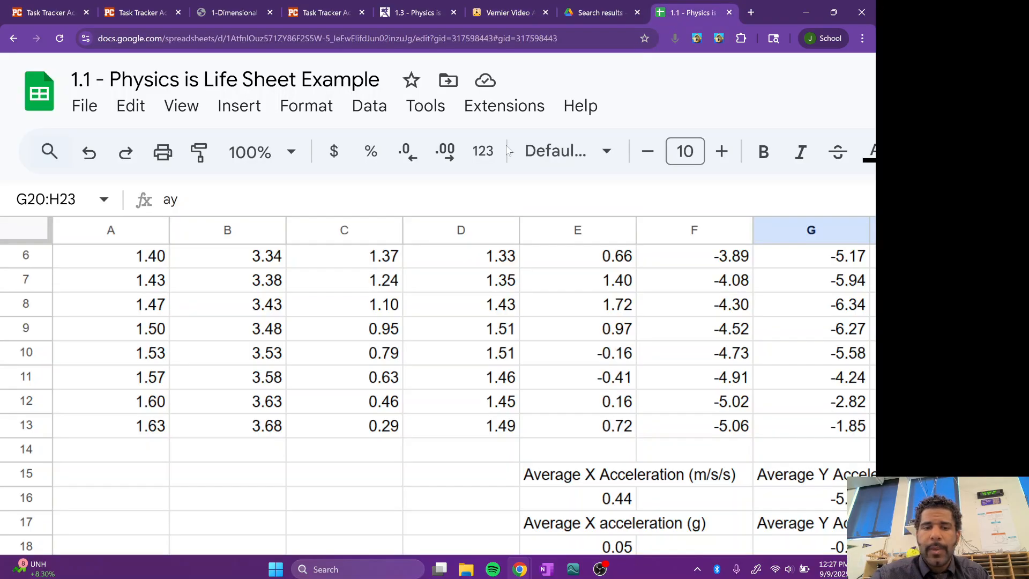
scroll(179, 471, "down", 5)
scroll(180, 472, "up", 3)
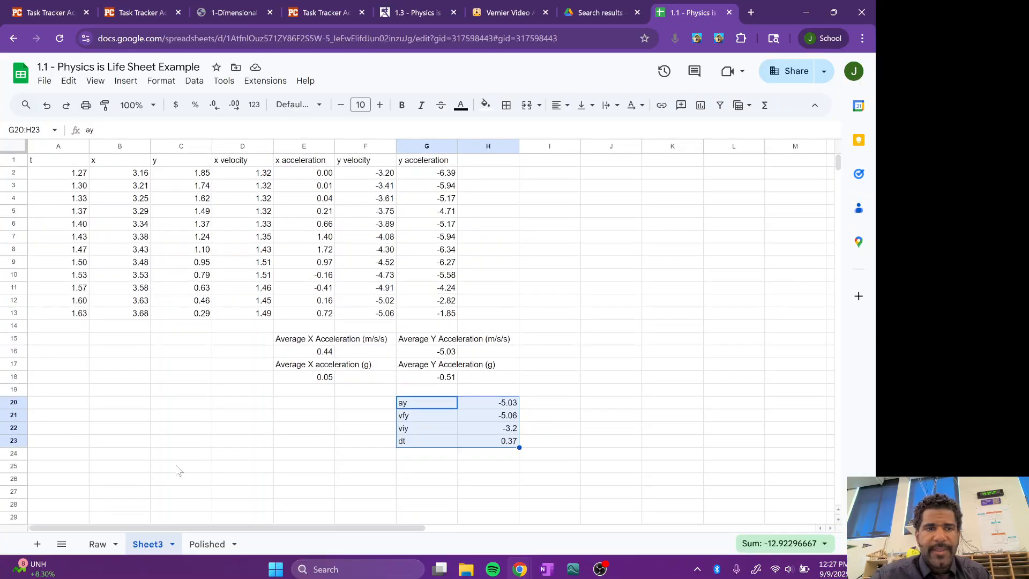
left_click(37, 544)
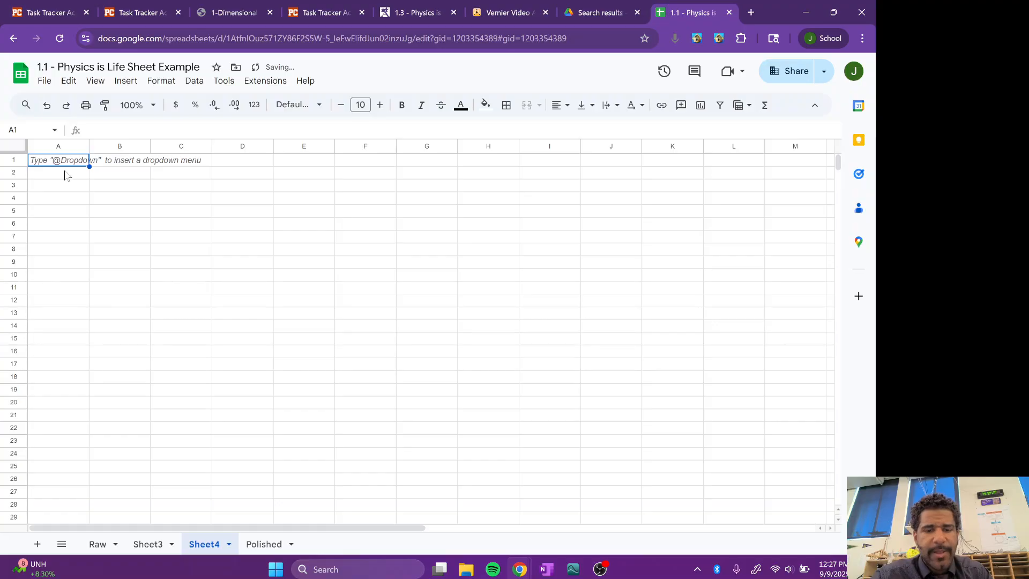
left_click(64, 175)
key("ctrl+v")
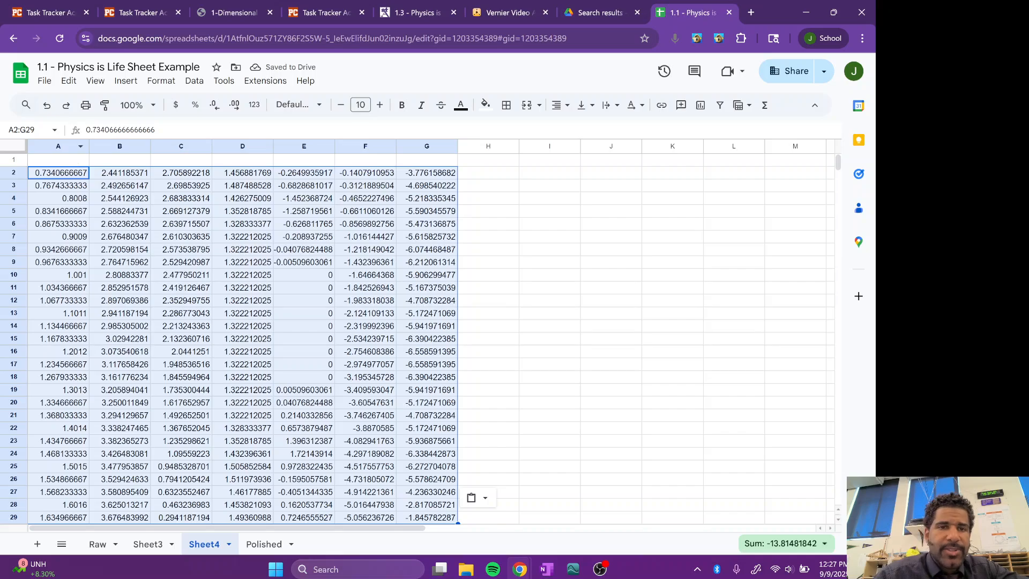
Step: Reduce the pasted data in A2:G29 to two decimal places
left_click(216, 106)
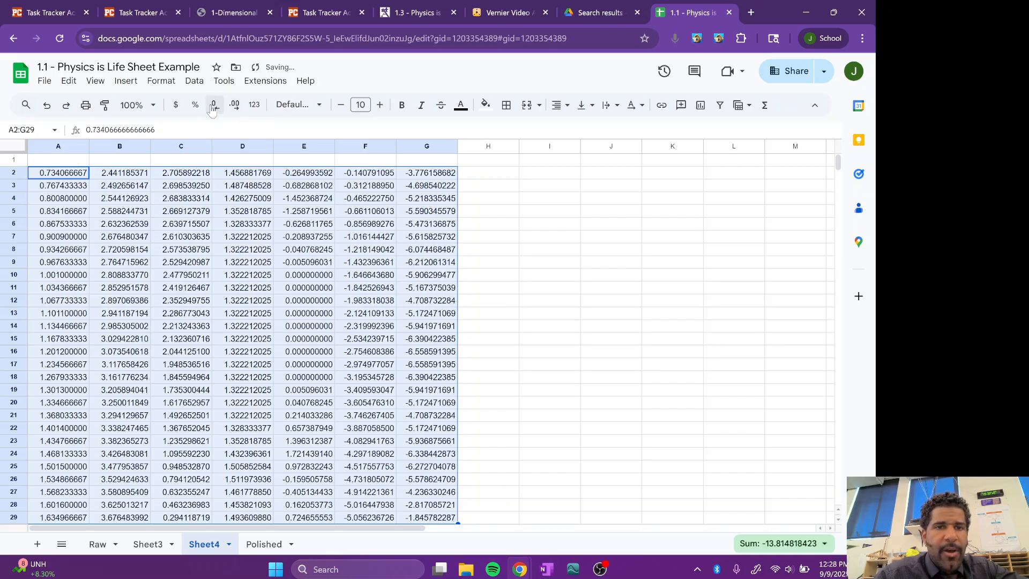
left_click(214, 106)
left_click(214, 107)
left_click(213, 106)
left_click(213, 107)
left_click(213, 107)
left_click(213, 107)
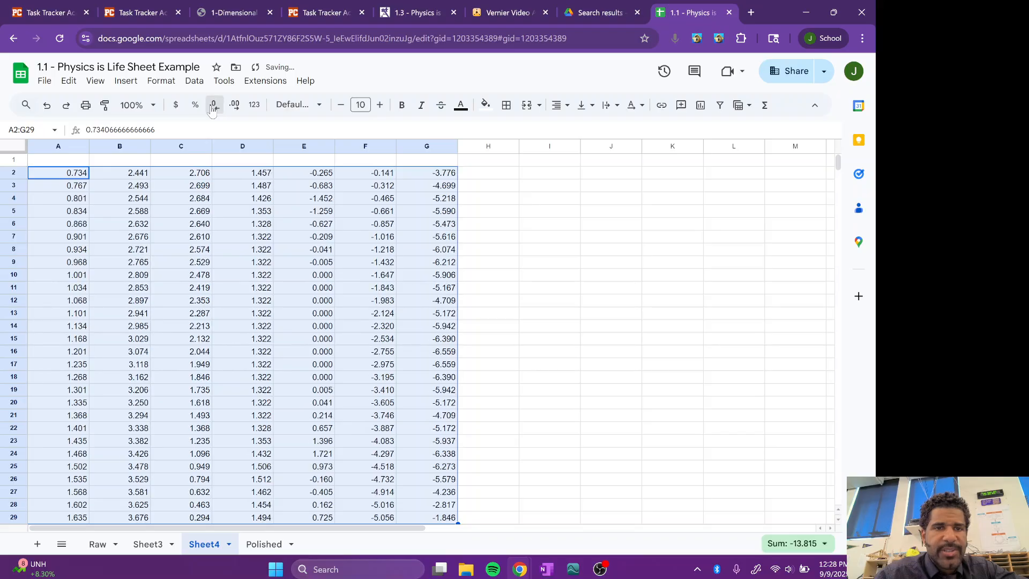
left_click(213, 107)
Step: Enter the headers "t (s)", "x (m)" and "y (m)" in cells A1 through C1
left_click(80, 161)
type("t (s")
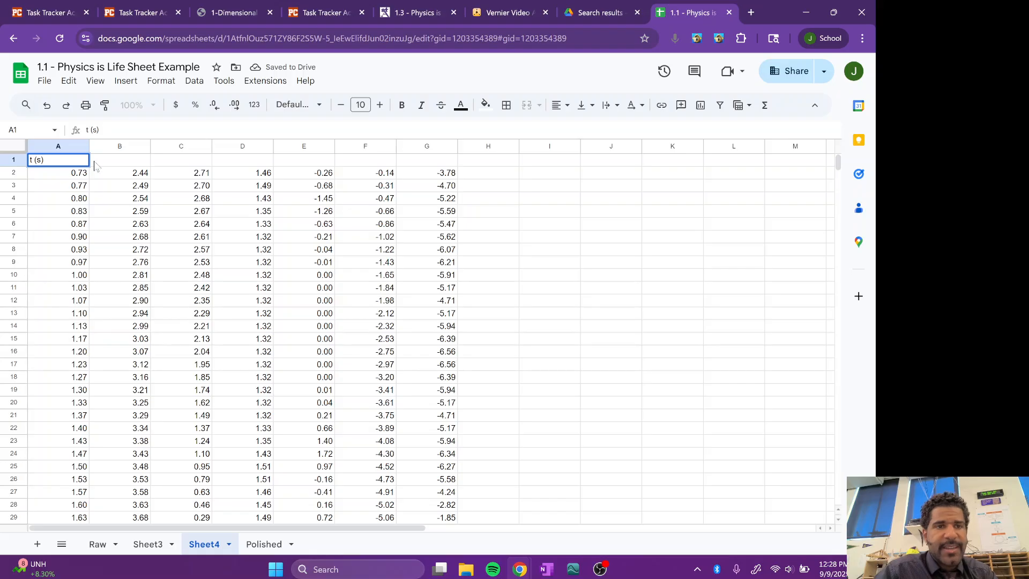
key("Tab")
type("x")
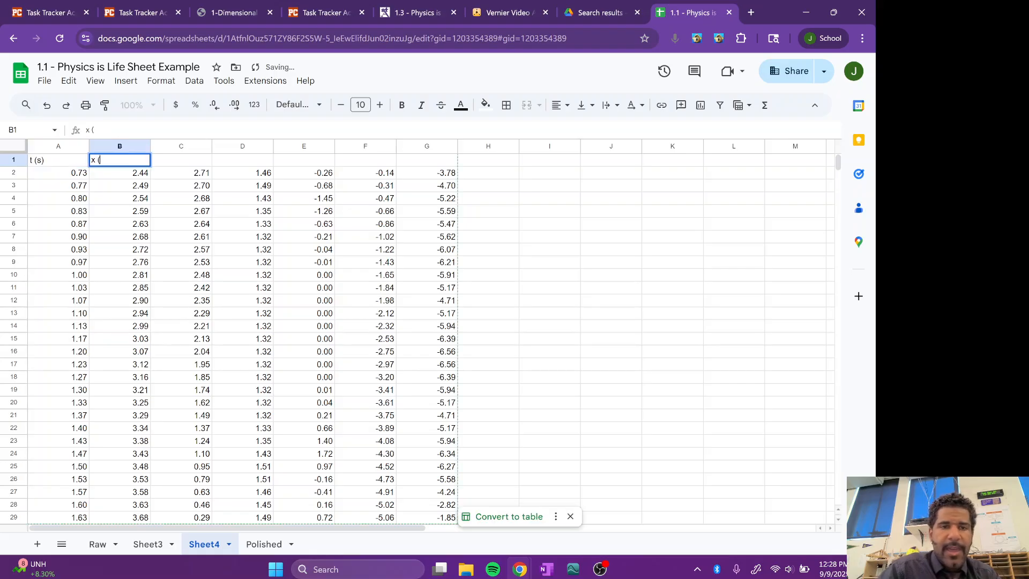
type(" (m)")
key("Tab")
type("y")
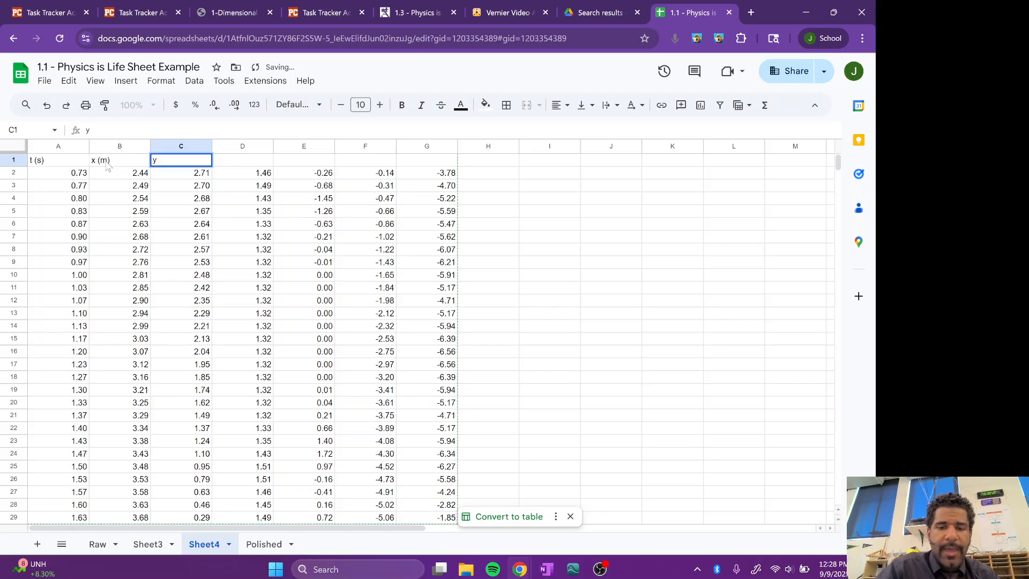
type(" (m)")
key("Tab")
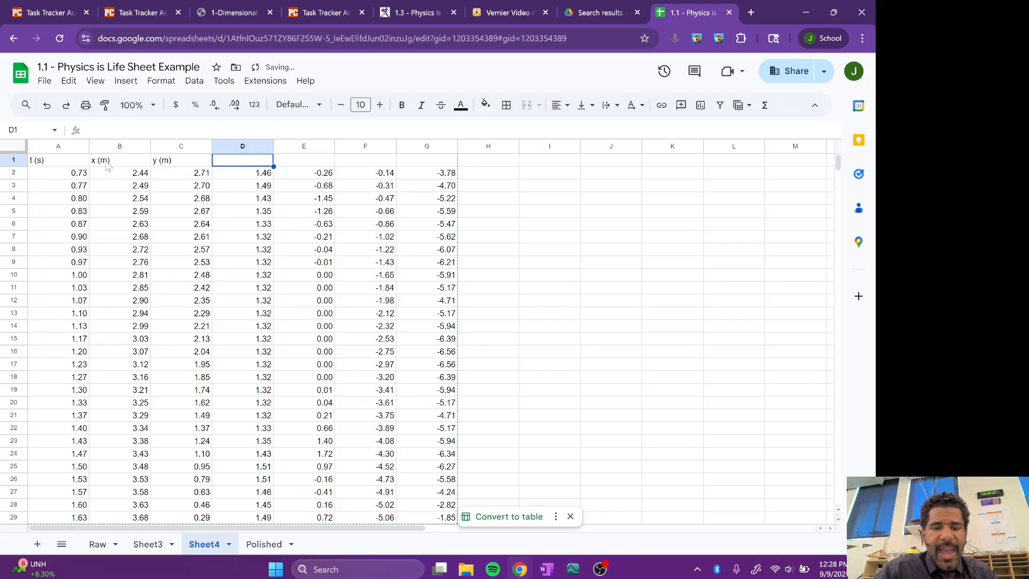
Step: Enter the header "X veloxity (m/s)" in cell D1 above the X velocity values
type("X veloxi")
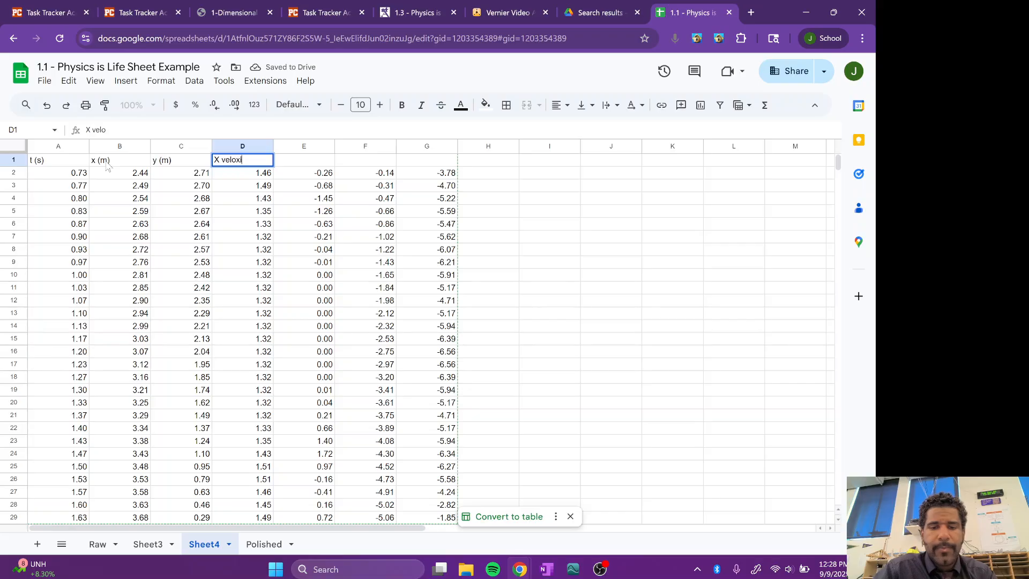
key("BackSpace")
key("BackSpace")
type("city (n")
key("BackSpace")
type("m/s")
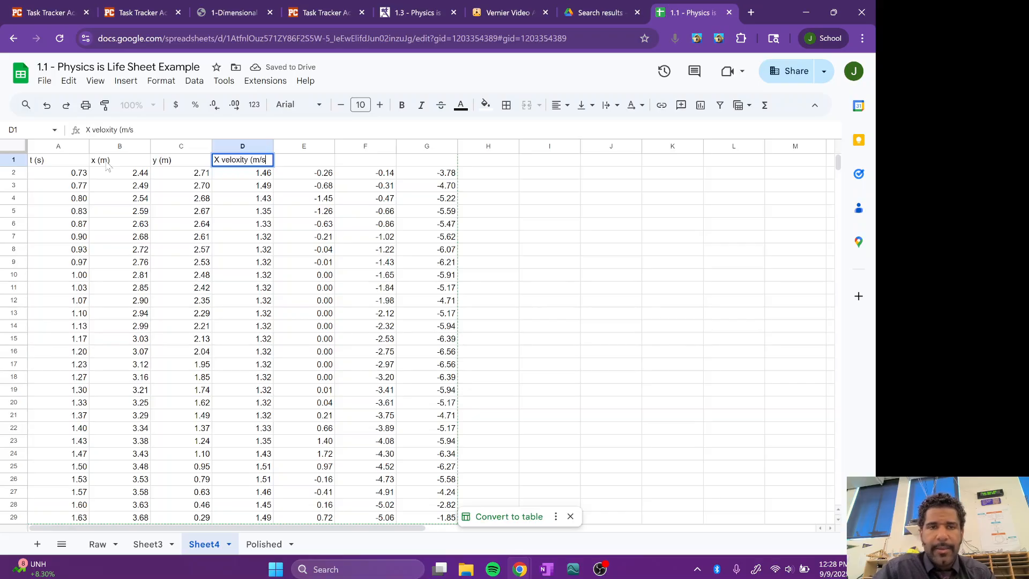
key("Tab")
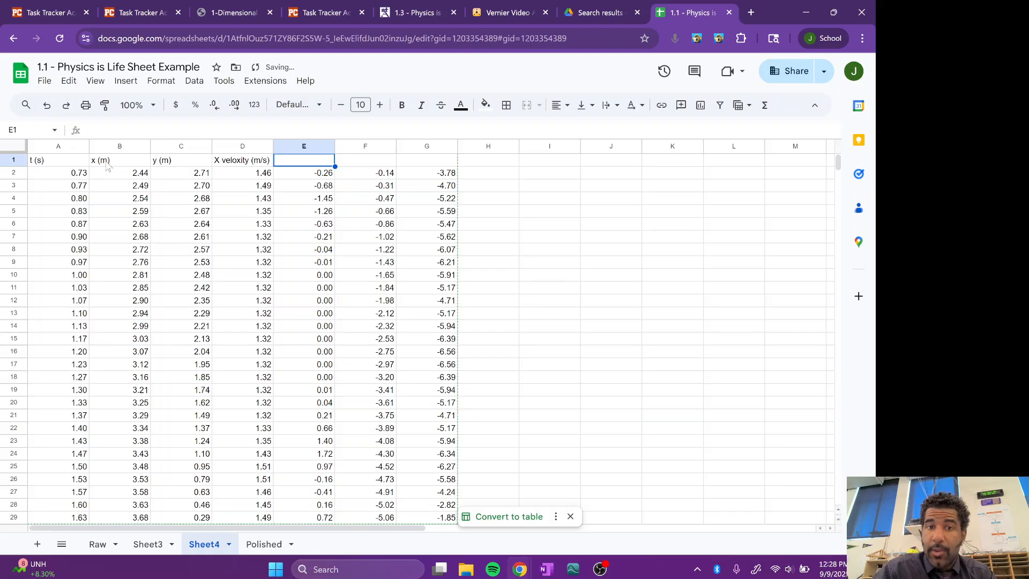
Step: Check the column order in the Vernier Video Analysis data table and enter the header "X Acceleration (m/s/s)" in cell E1 of the spreadsheet
left_click(484, 16)
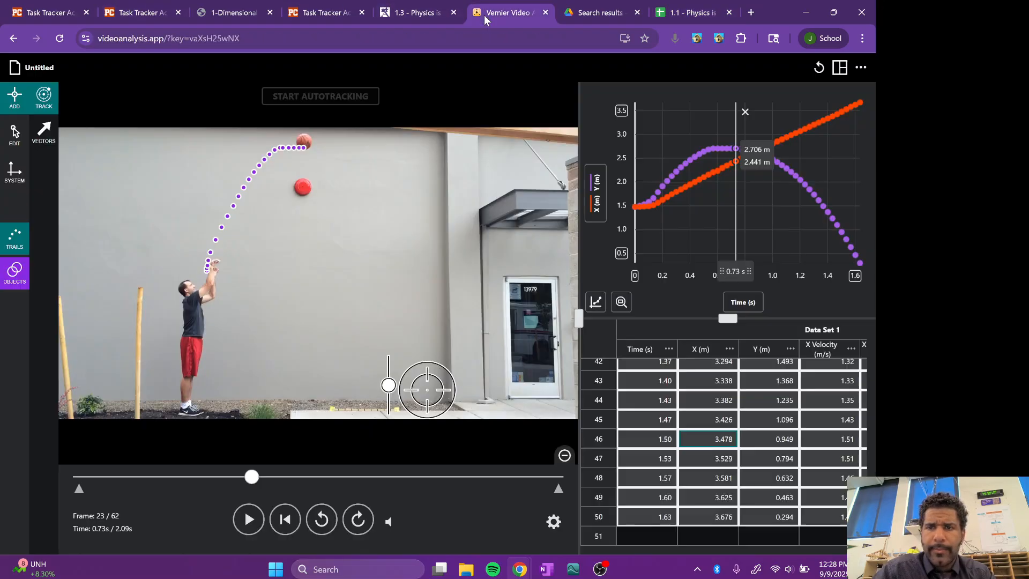
left_click(763, 378)
scroll(764, 378, "right", 3)
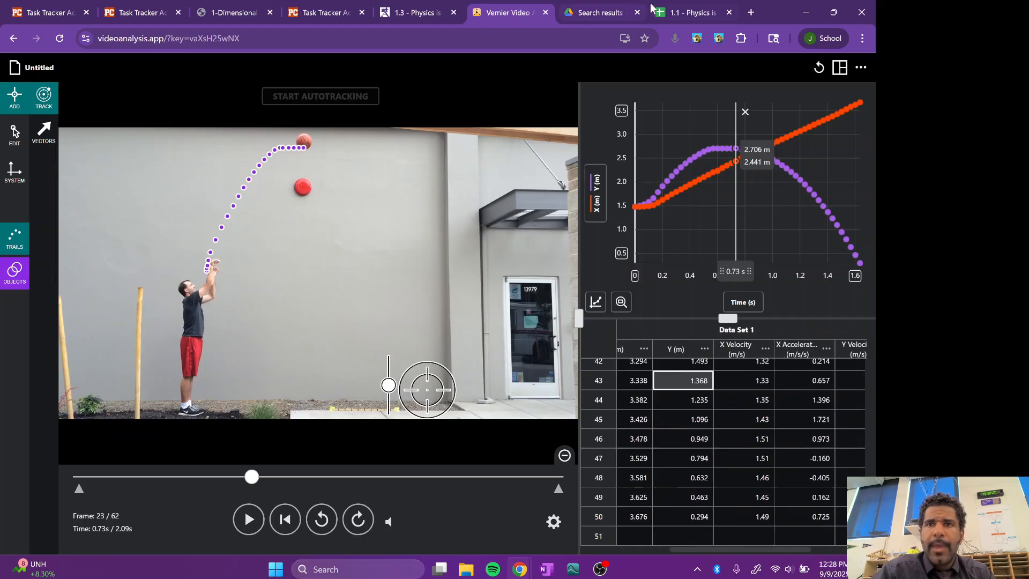
left_click(692, 12)
type("X ")
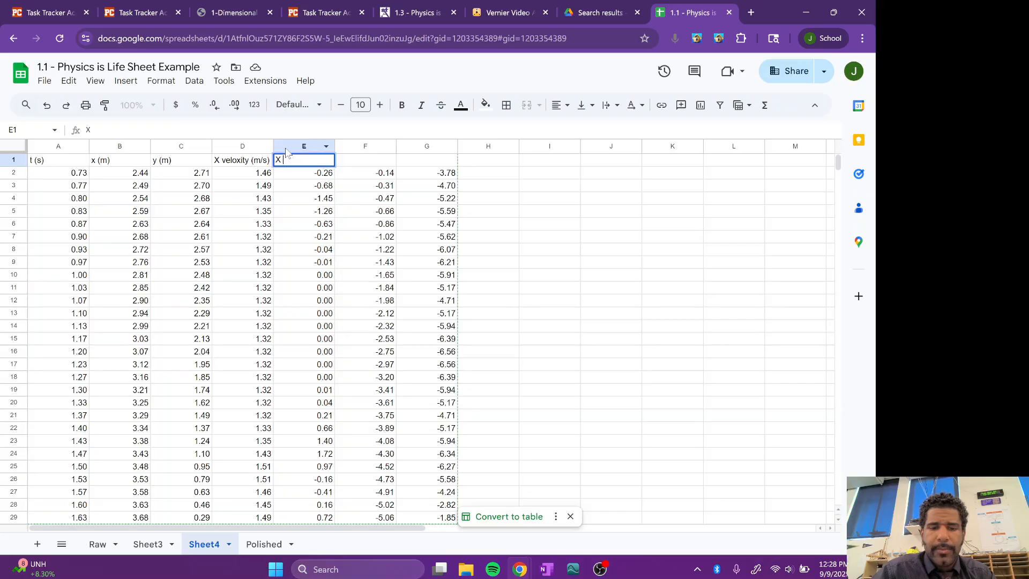
type("Acceleration (m")
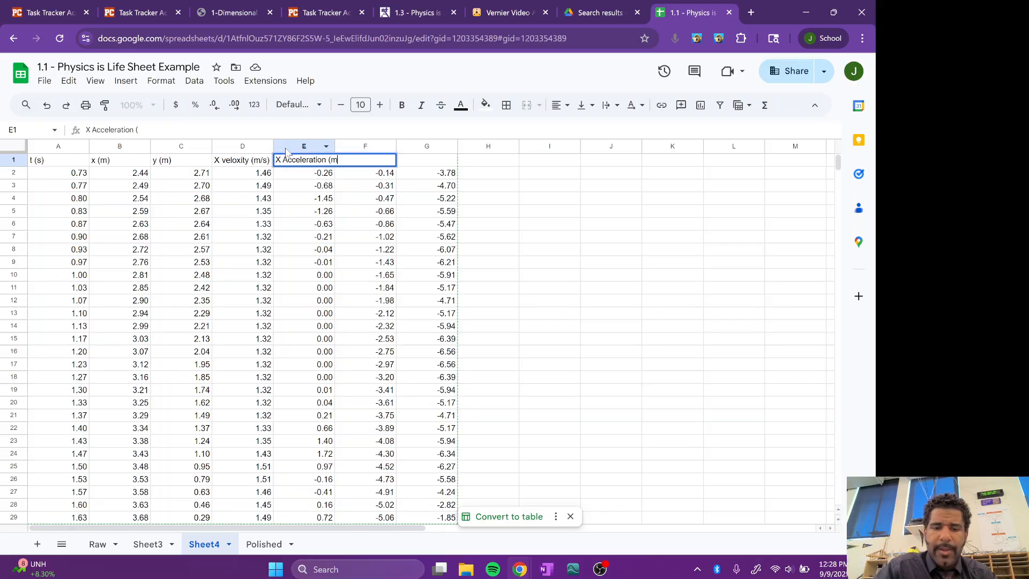
type("/s/s")
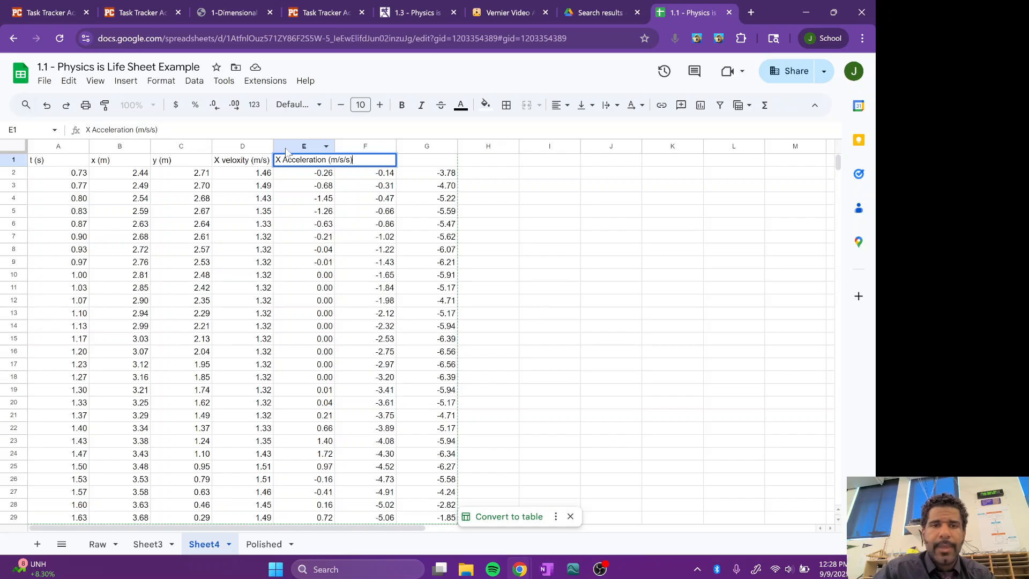
left_click(317, 202)
left_click(244, 168)
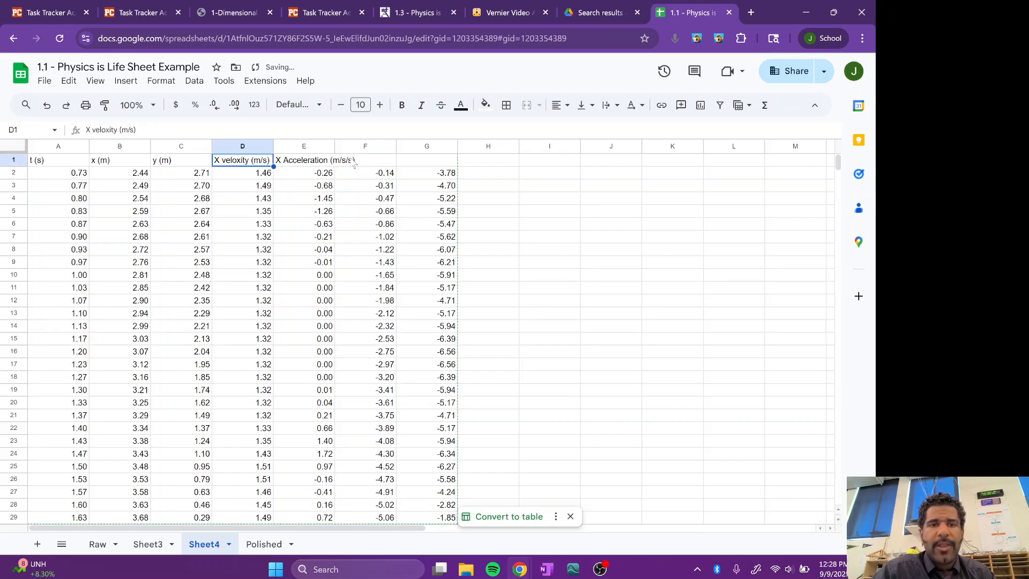
Step: Enter the header "Y Velocity (m/s)" in cell F1
left_click(354, 161)
type("Y Veloci")
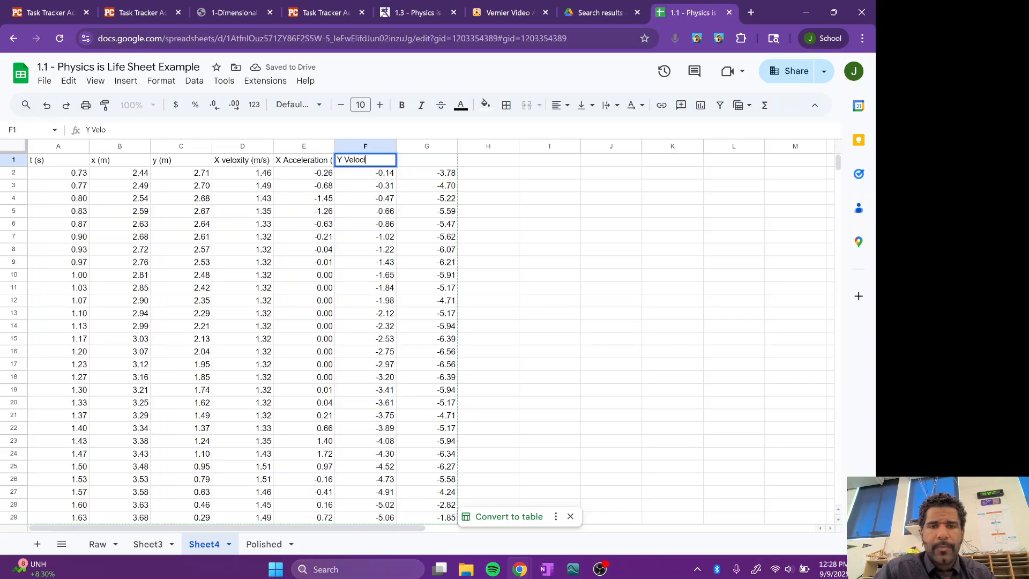
type("ty (m/s")
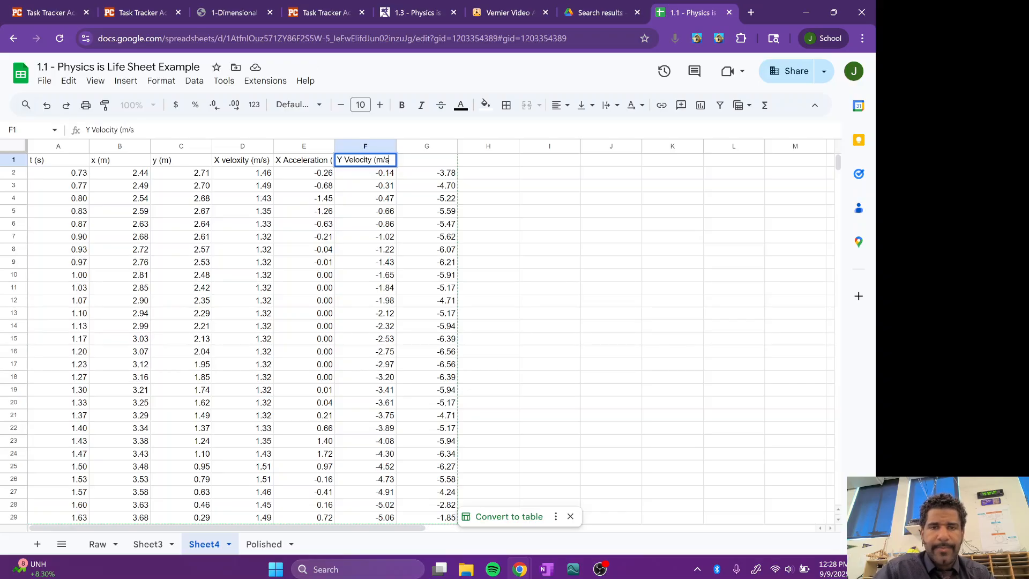
type(")")
key("Return")
Step: Enter the header "Y Acceleration (m/s/s)" in cell G1
left_click(433, 161)
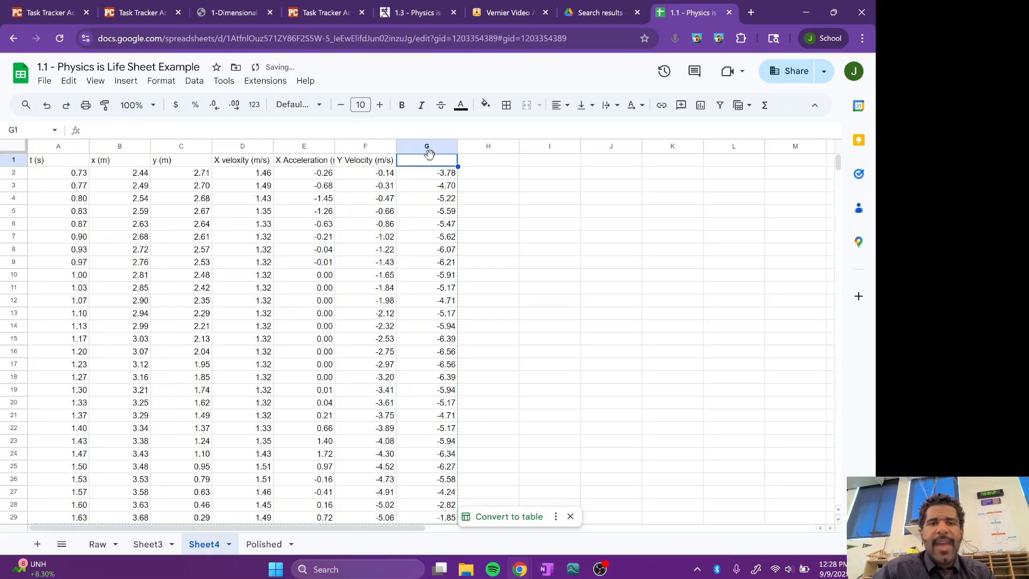
type("Y")
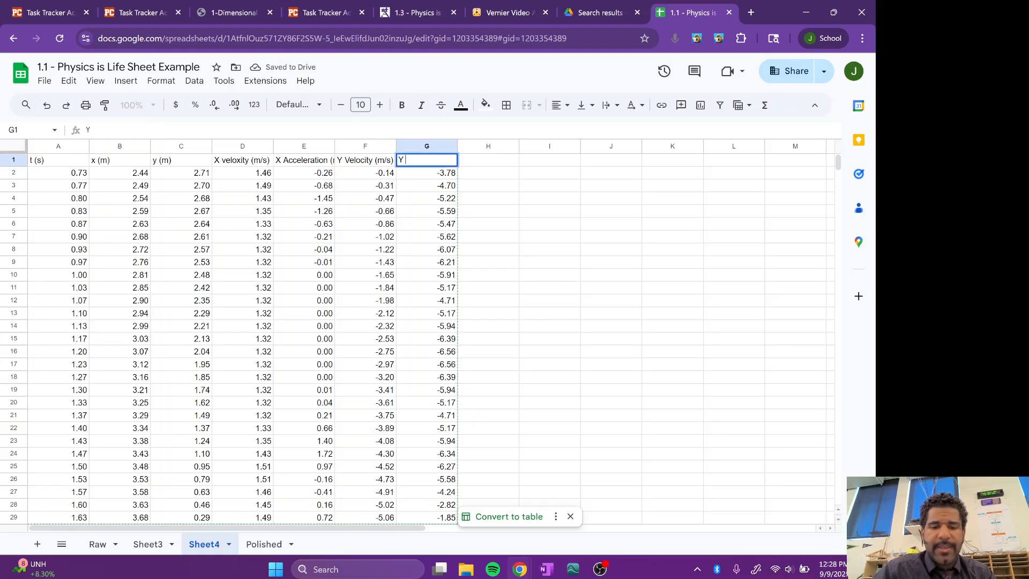
type(" Accelerat")
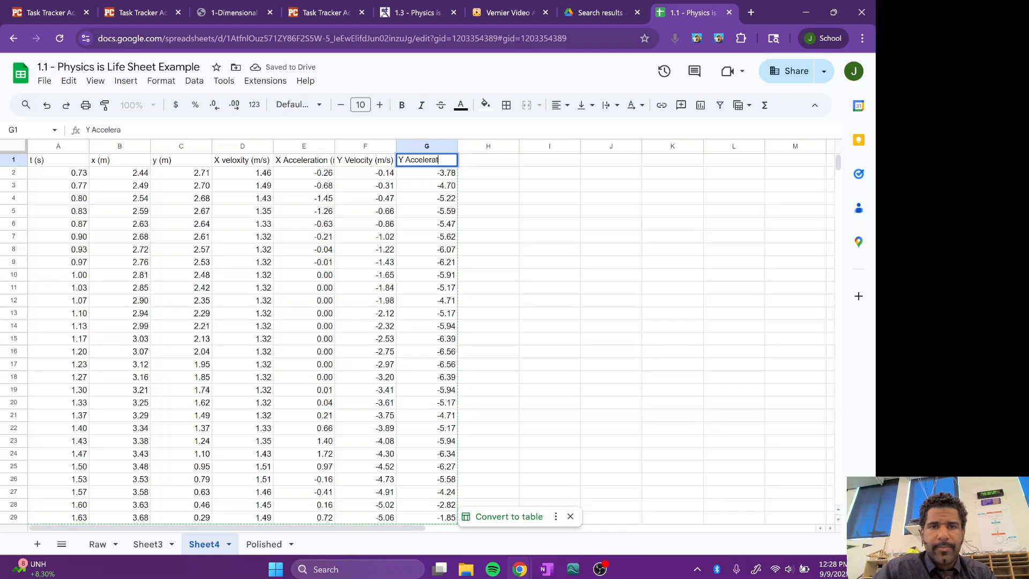
type("ion (m")
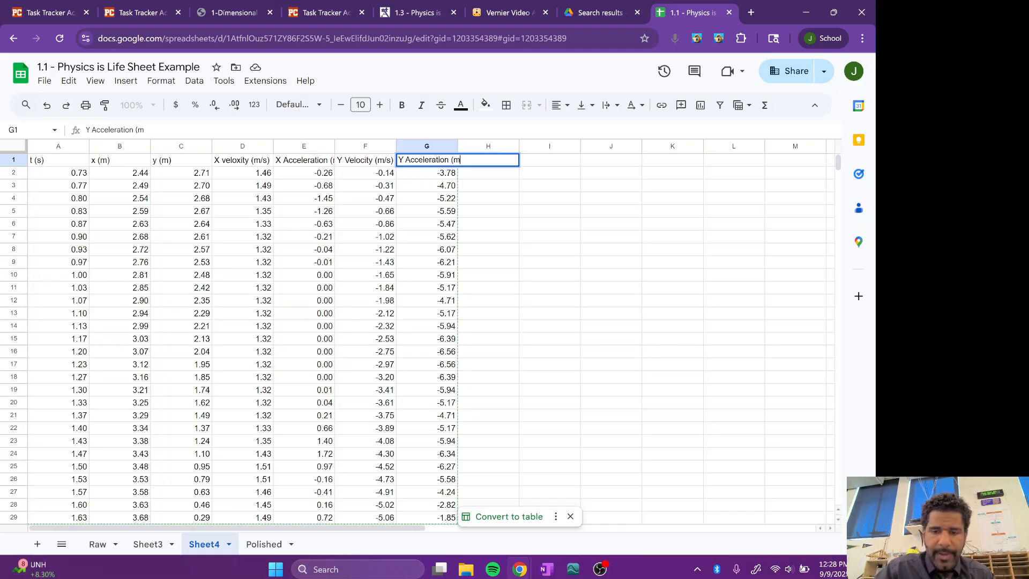
type("/s/s)")
key("Return")
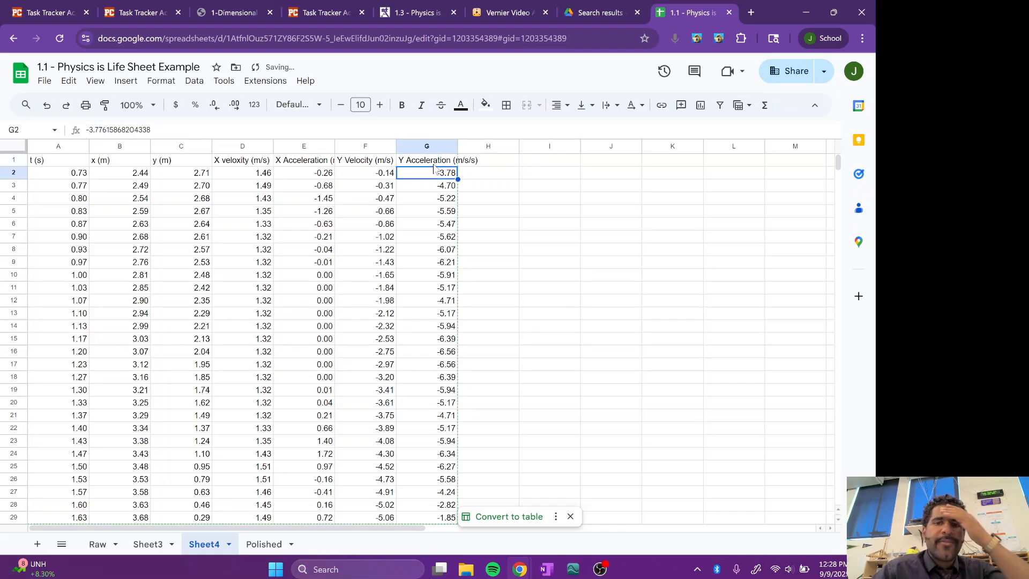
scroll(403, 360, "down", 4)
scroll(403, 360, "up", 1)
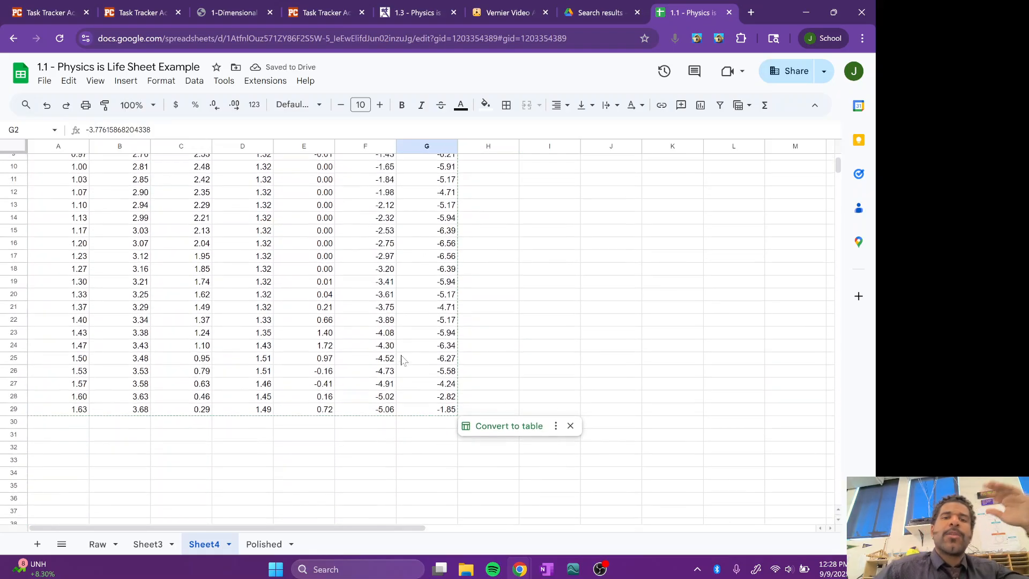
scroll(403, 360, "down", 2)
scroll(339, 316, "up", 3)
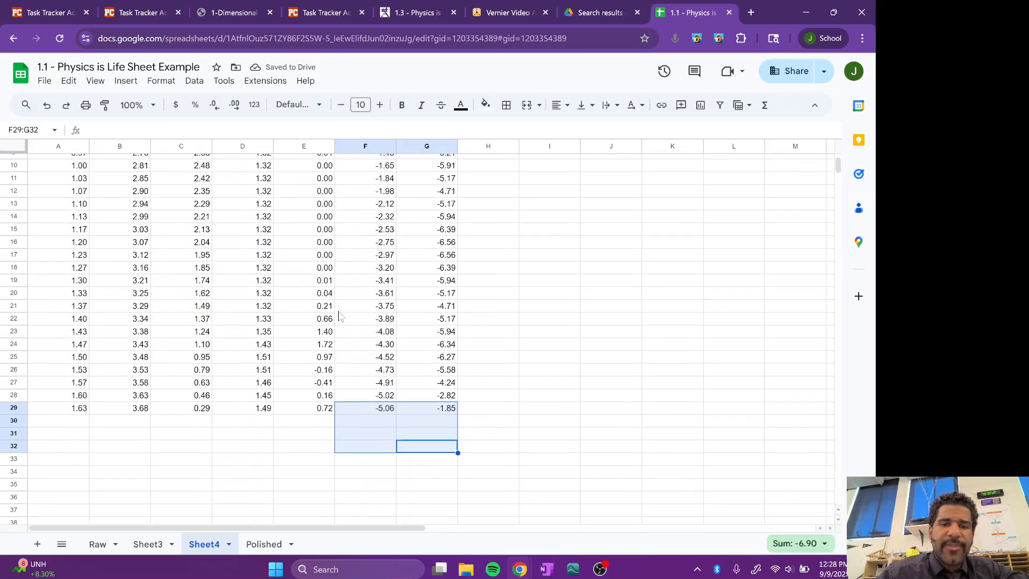
Step: Enter the label "Average X Acceleration" in cell E31, below the X acceleration values
left_click(315, 373)
scroll(314, 378, "up", 3)
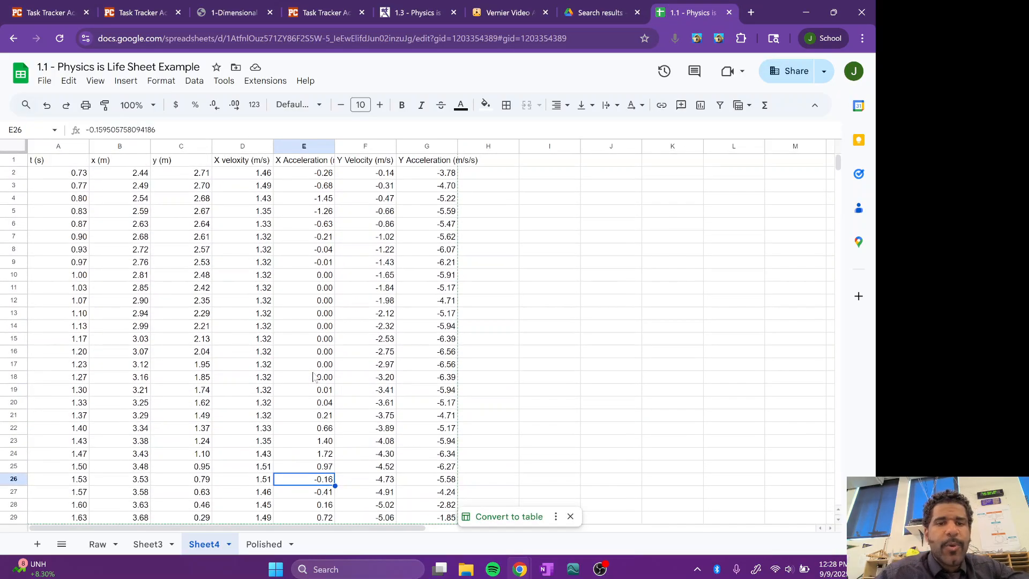
scroll(315, 378, "down", 3)
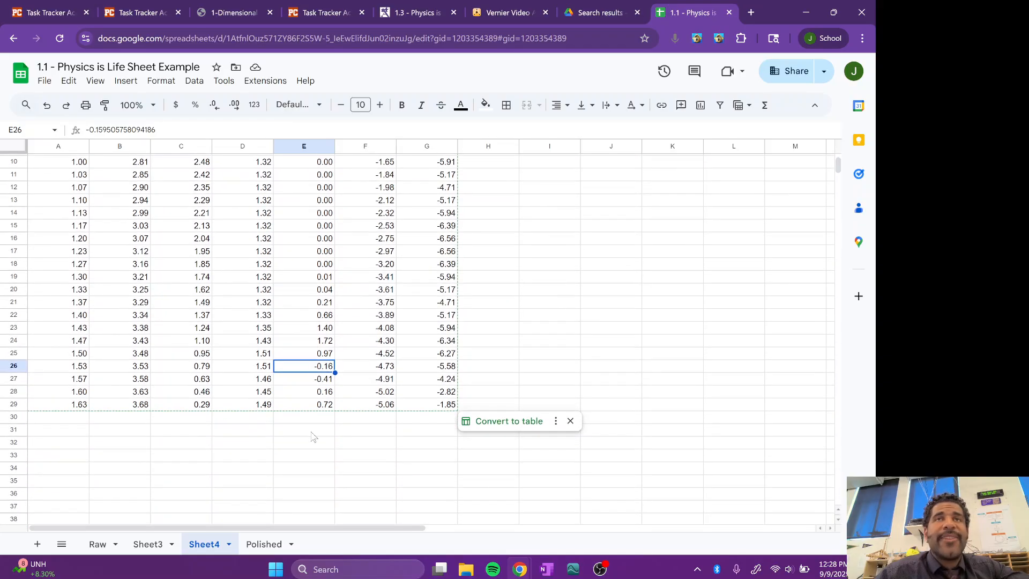
left_click(312, 432)
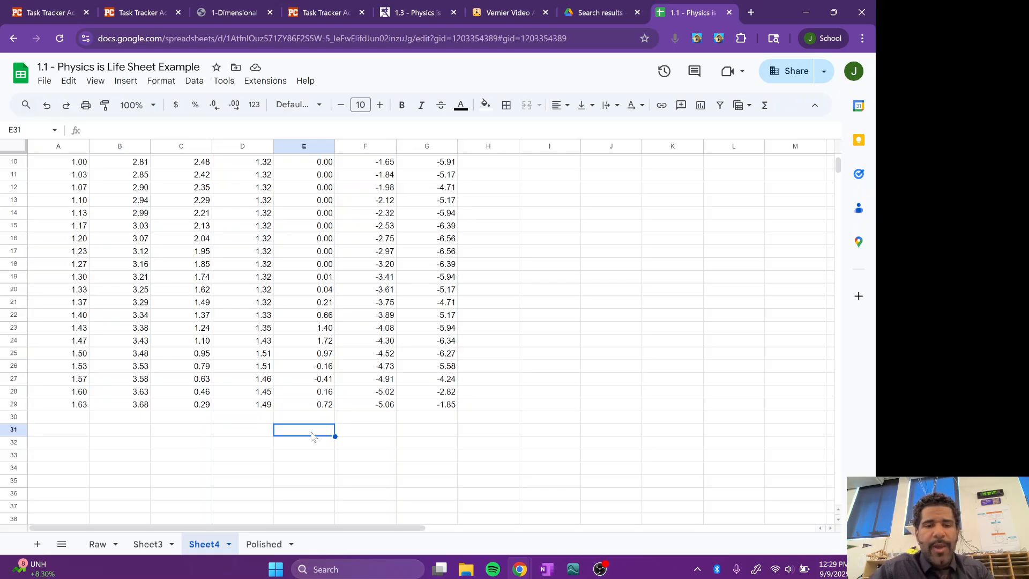
scroll(312, 435, "up", 3)
scroll(304, 206, "down", 6)
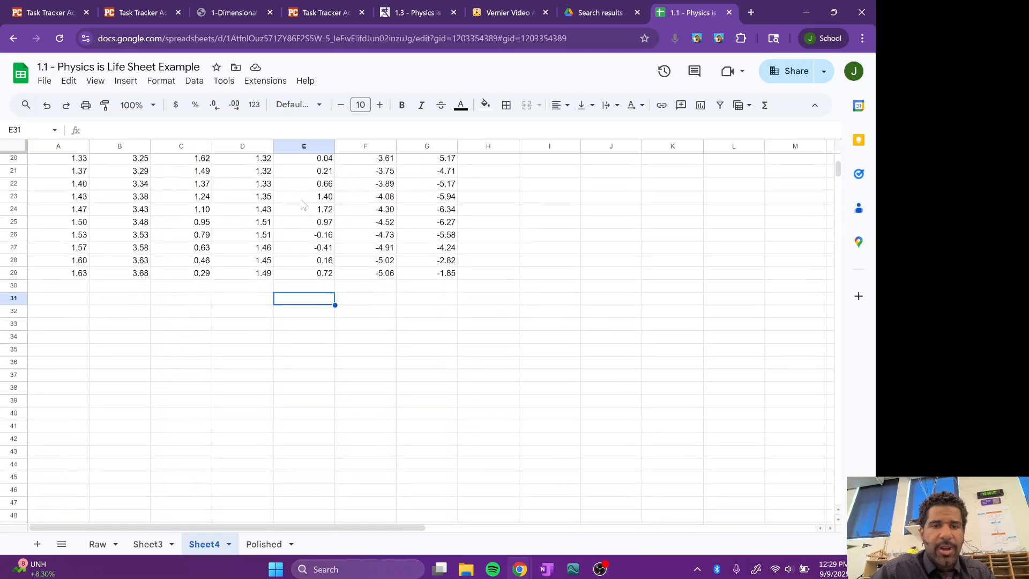
scroll(304, 206, "up", 1)
type("X")
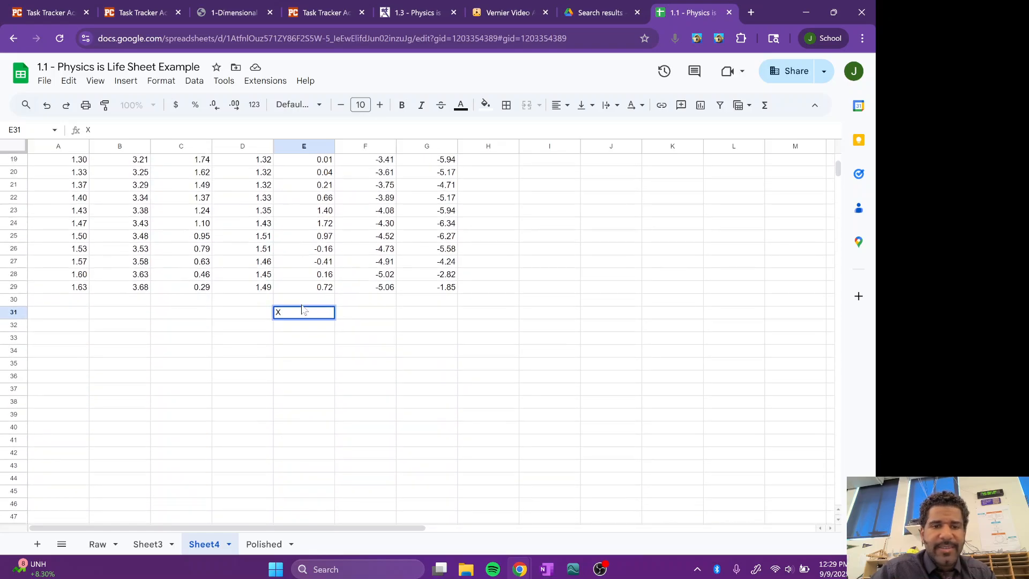
type("verage X ")
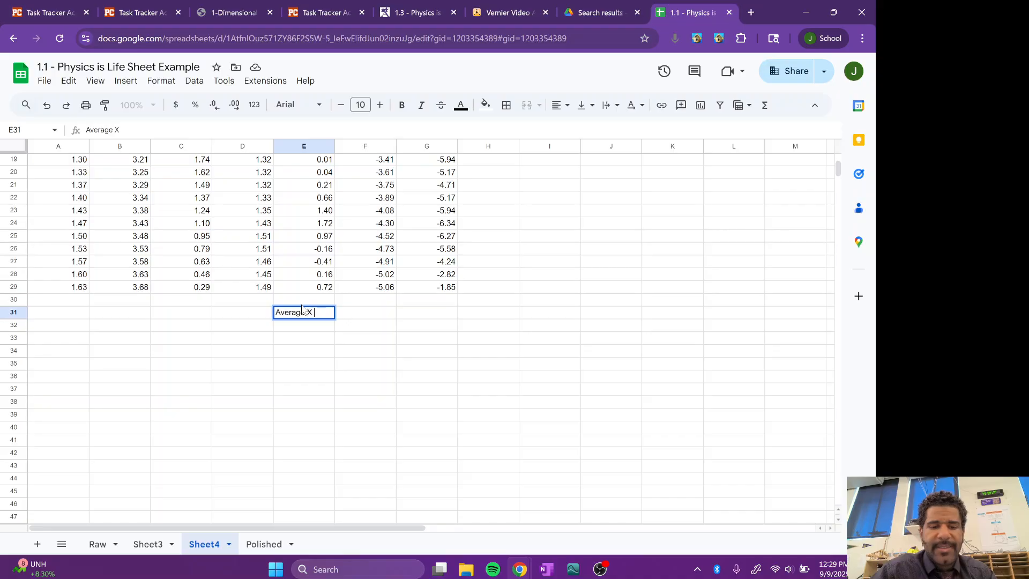
type("Acceleration")
key("Return")
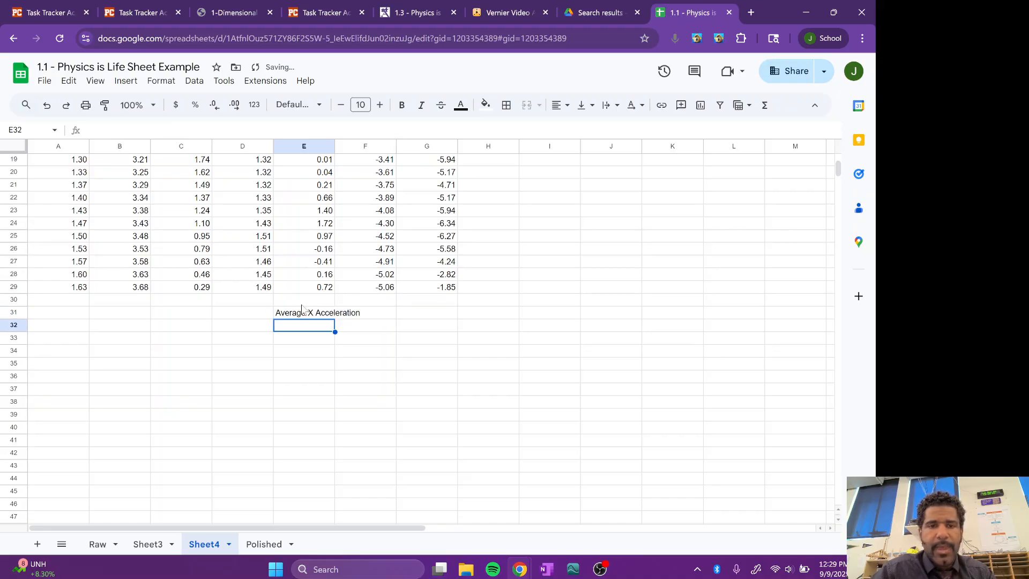
Step: Calculate the average X acceleration in cell E32 with the formula =average(E2:E29)
type("=")
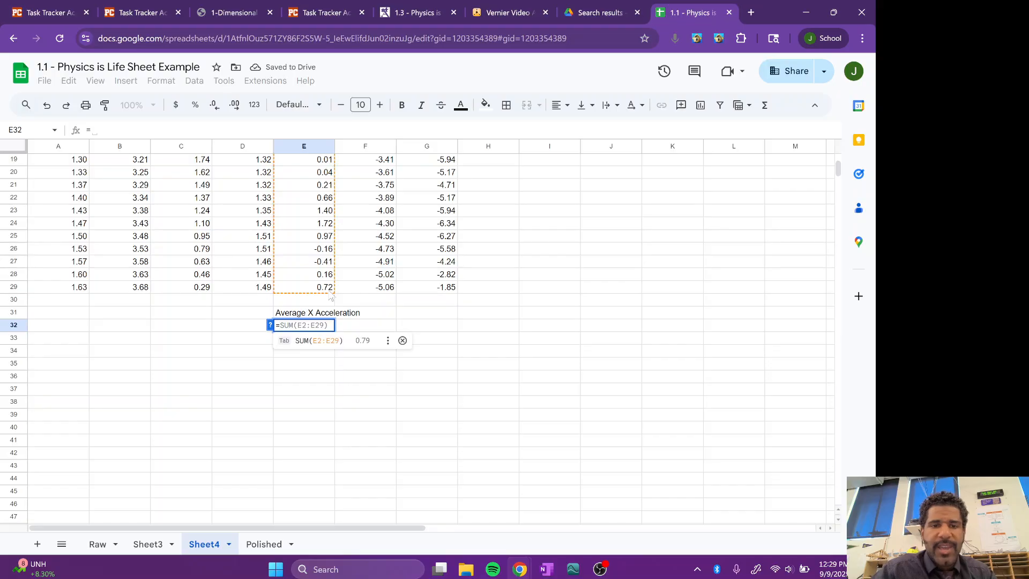
type("average(")
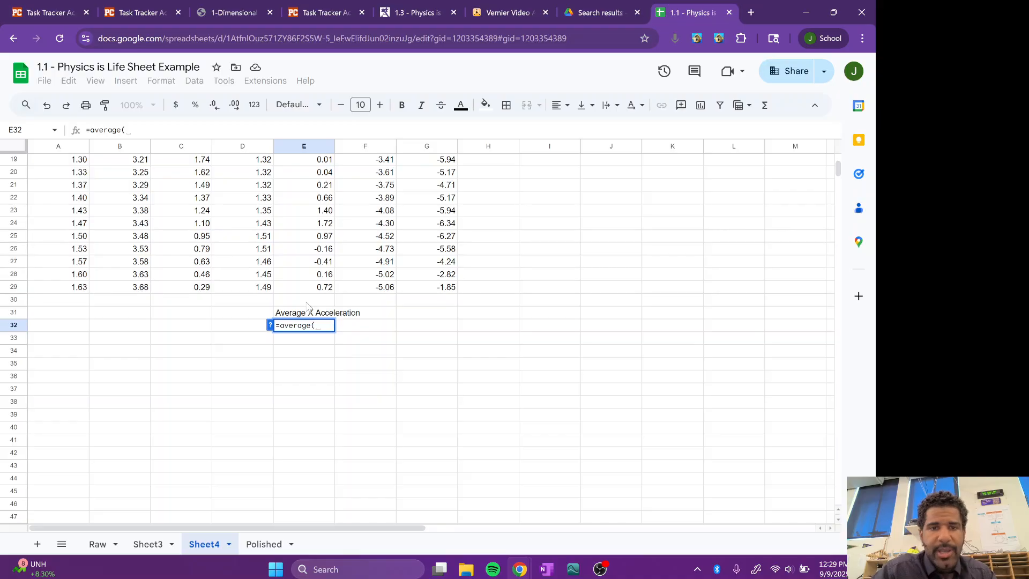
left_click(313, 290)
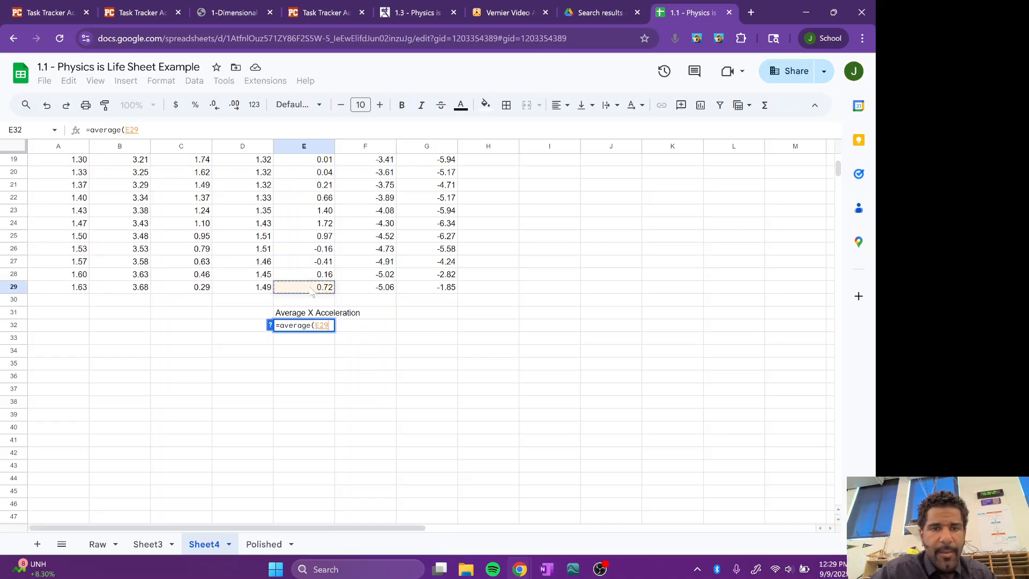
scroll(313, 290, "up", 5)
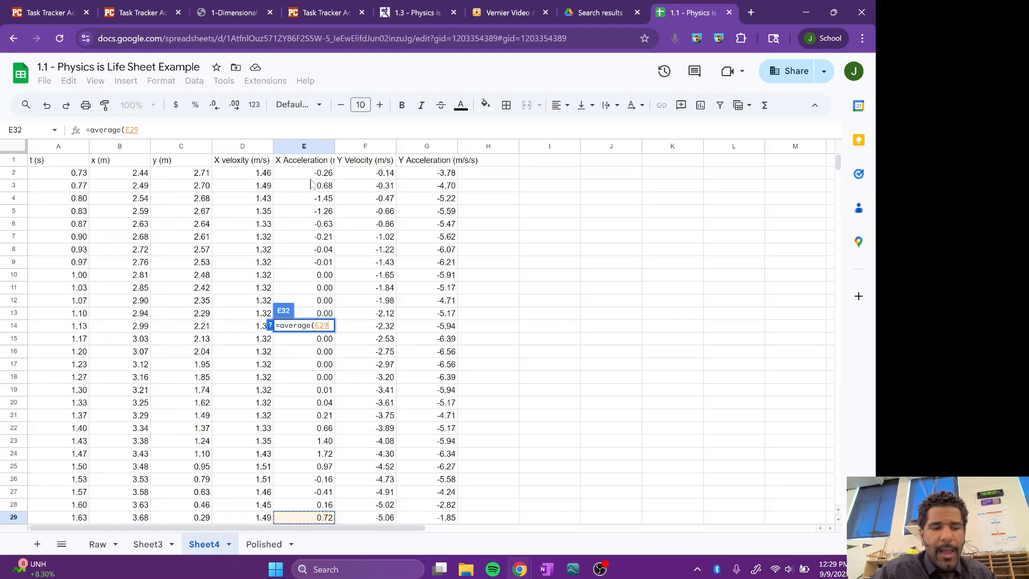
left_click(308, 175, "shift")
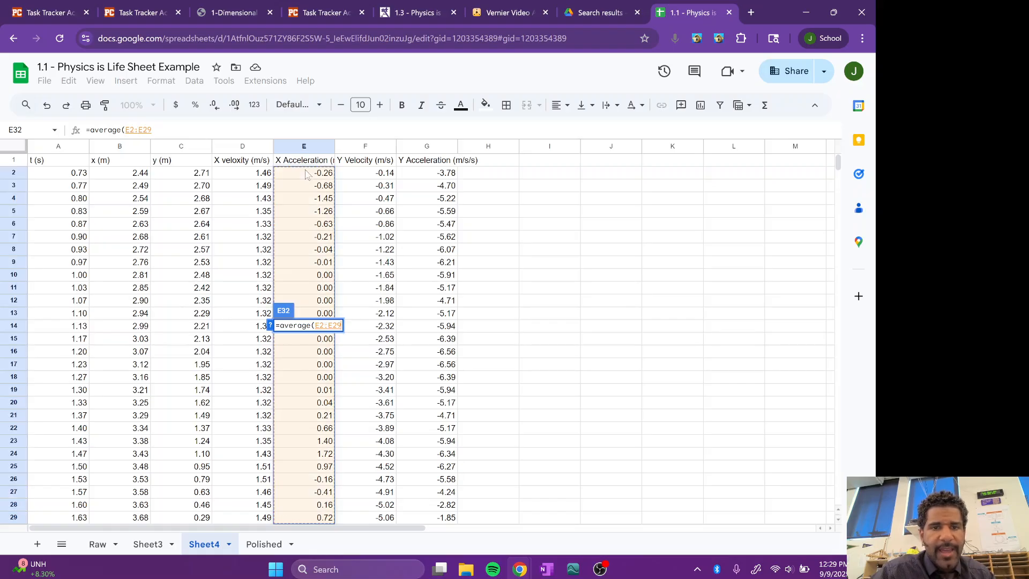
type(")")
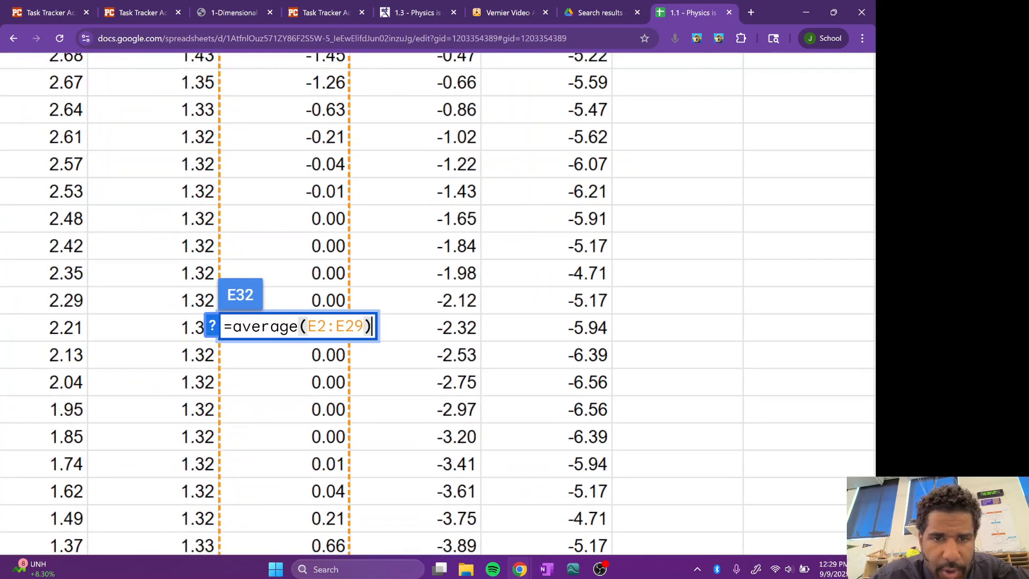
key("Return")
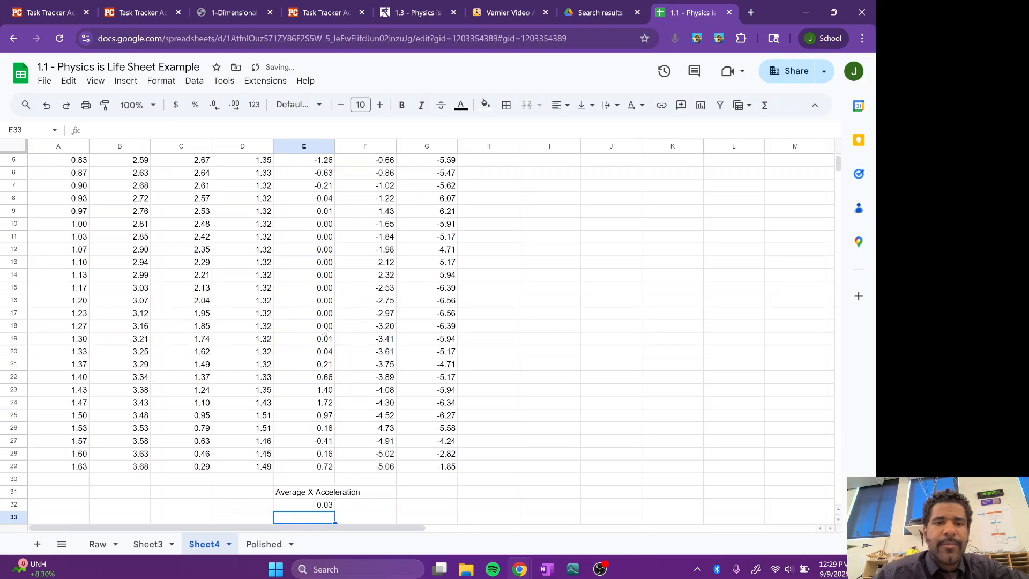
scroll(302, 456, "down", 1)
left_click(302, 454)
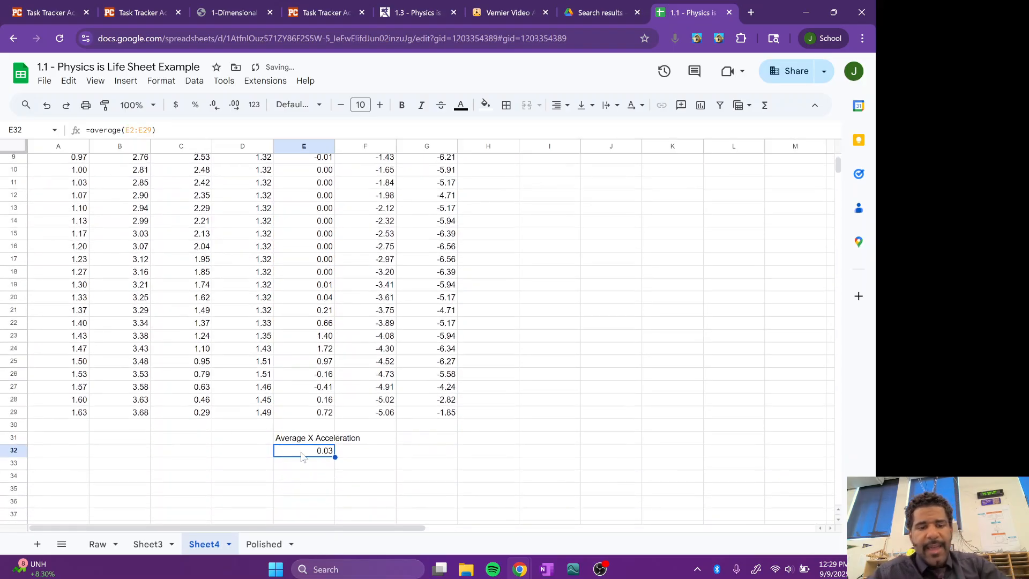
Step: Enter the label "Average Y Acceleration" in cell G31, below the Y acceleration values
left_click(425, 439)
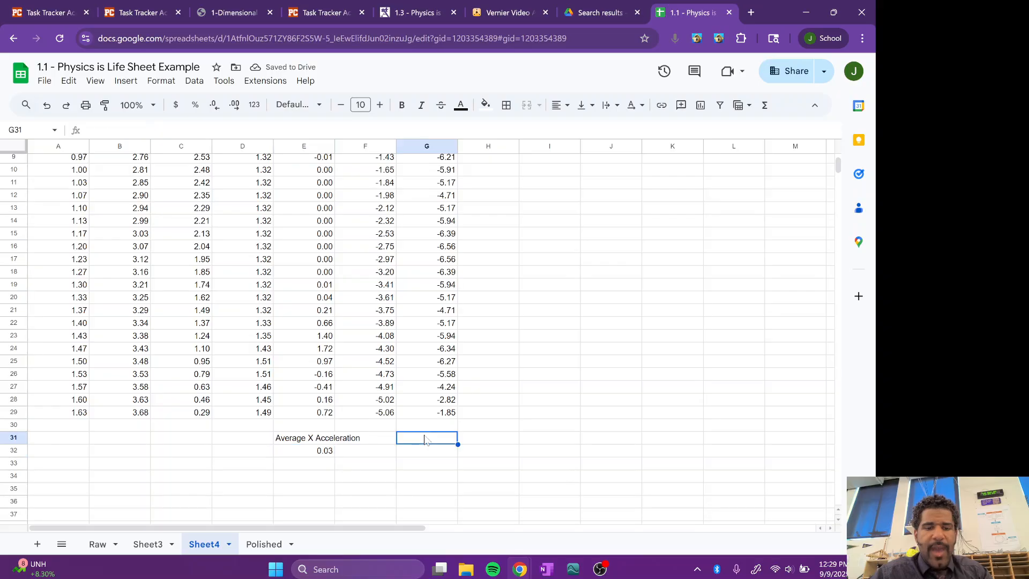
type("Average ")
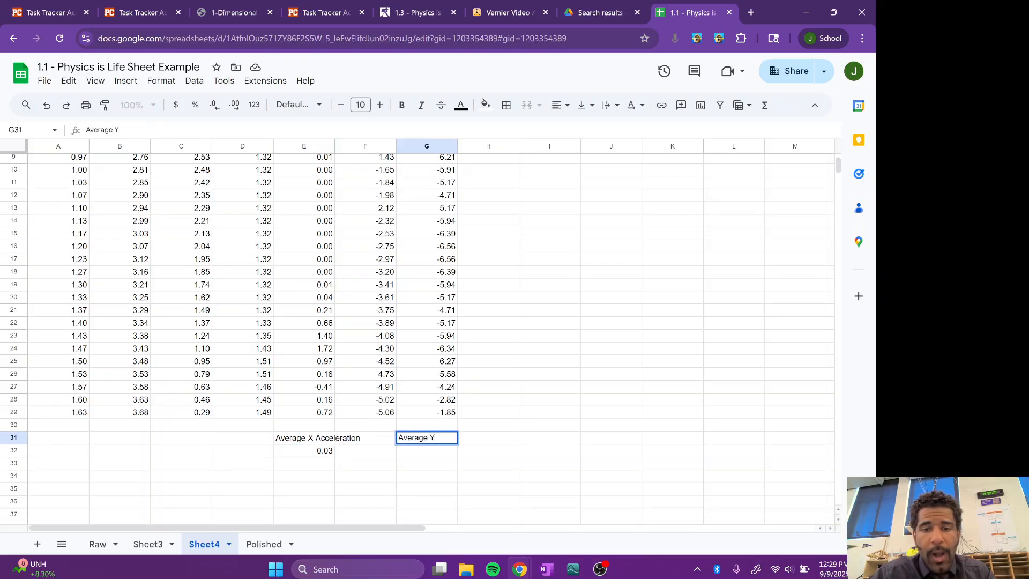
type("Y Accelerato")
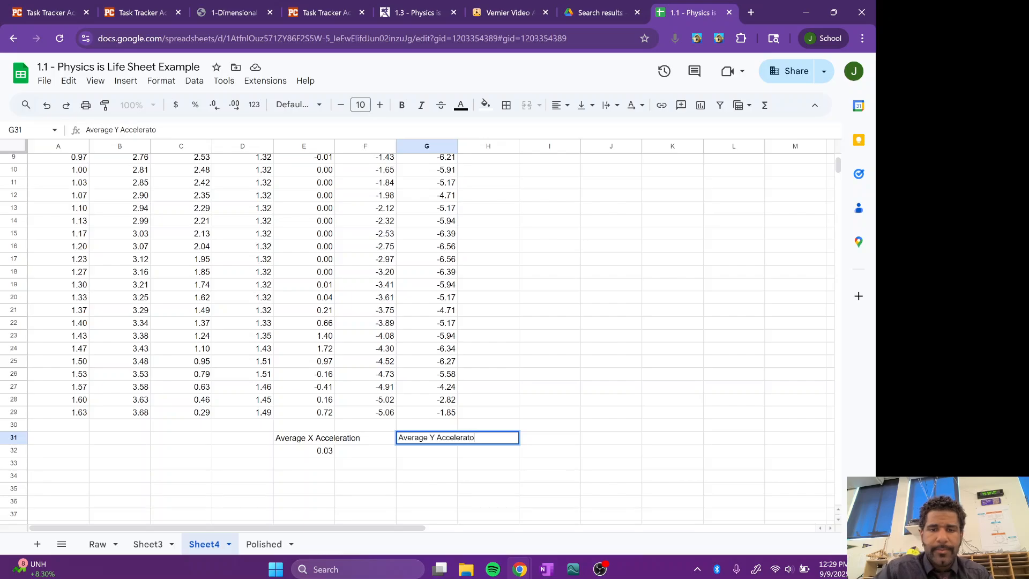
key("BackSpace")
type("io")
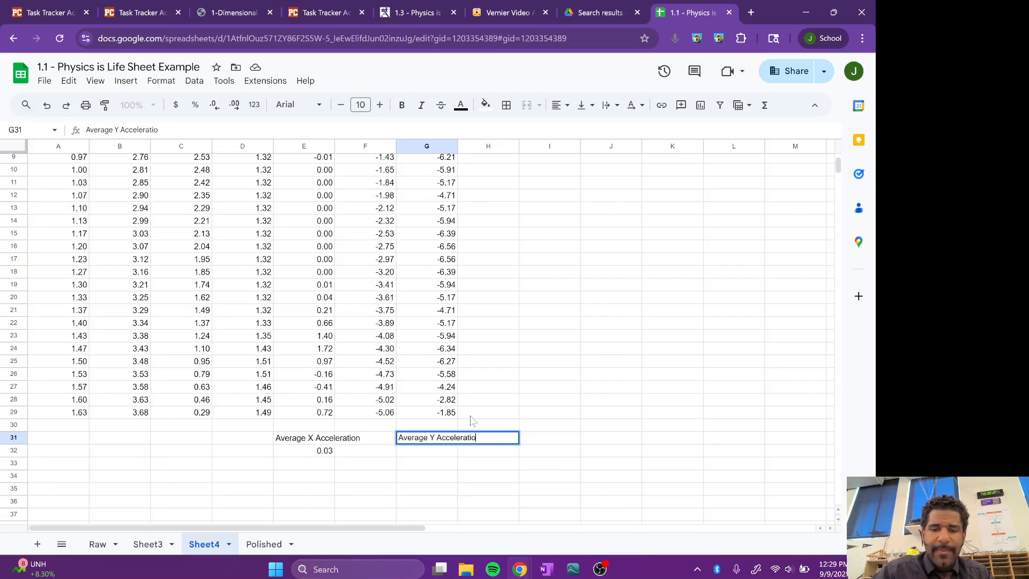
type("n")
key("Return")
Step: Calculate the average Y acceleration in cell G32 by accepting the suggested formula =average(G2:G29)
type("=")
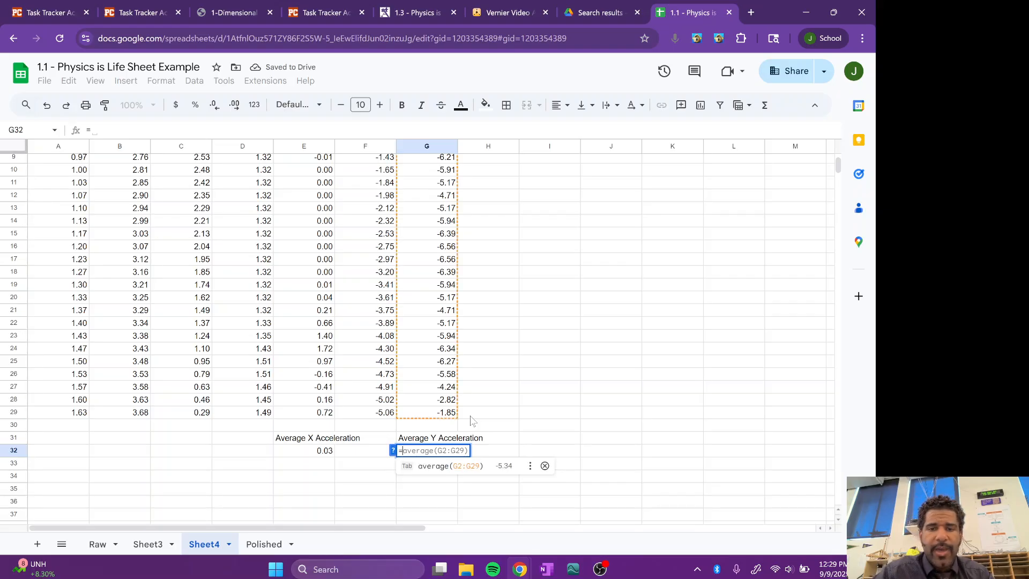
scroll(435, 448, "up", 5)
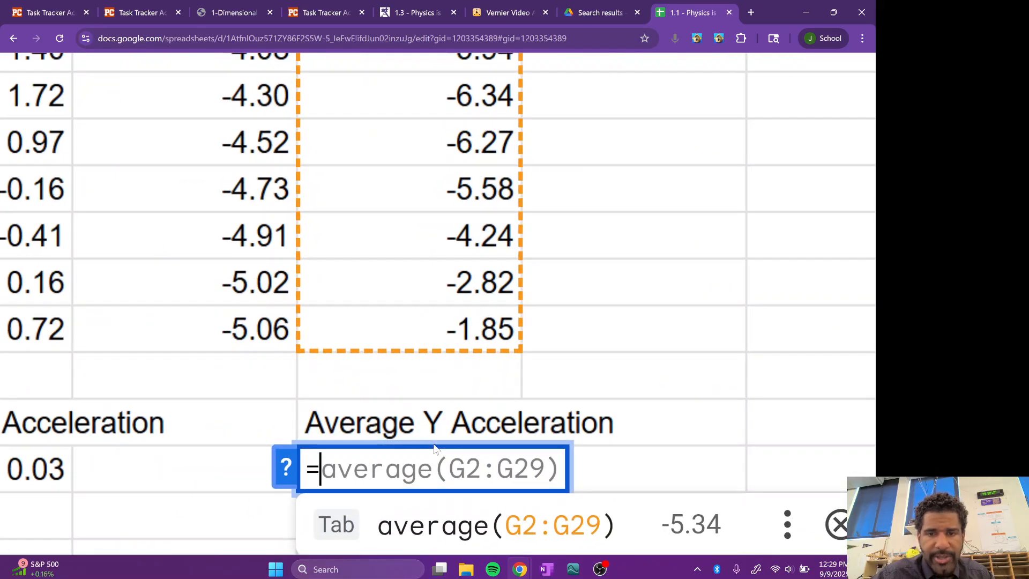
scroll(434, 448, "down", 5)
key("Tab")
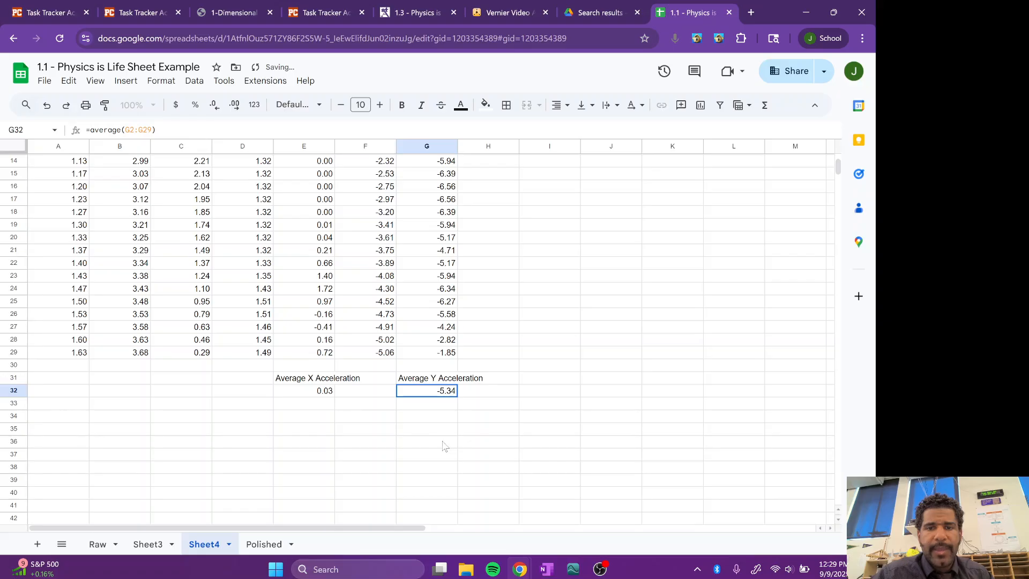
Step: Enter the label "Average X Acceleration (g)" in cell E33, below the average X acceleration
left_click(319, 405)
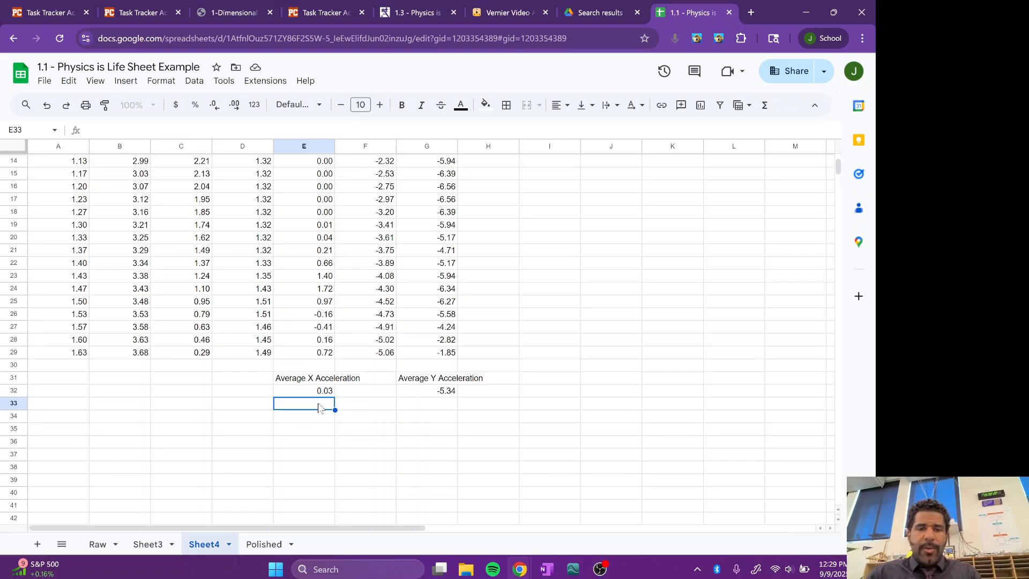
type("Ave")
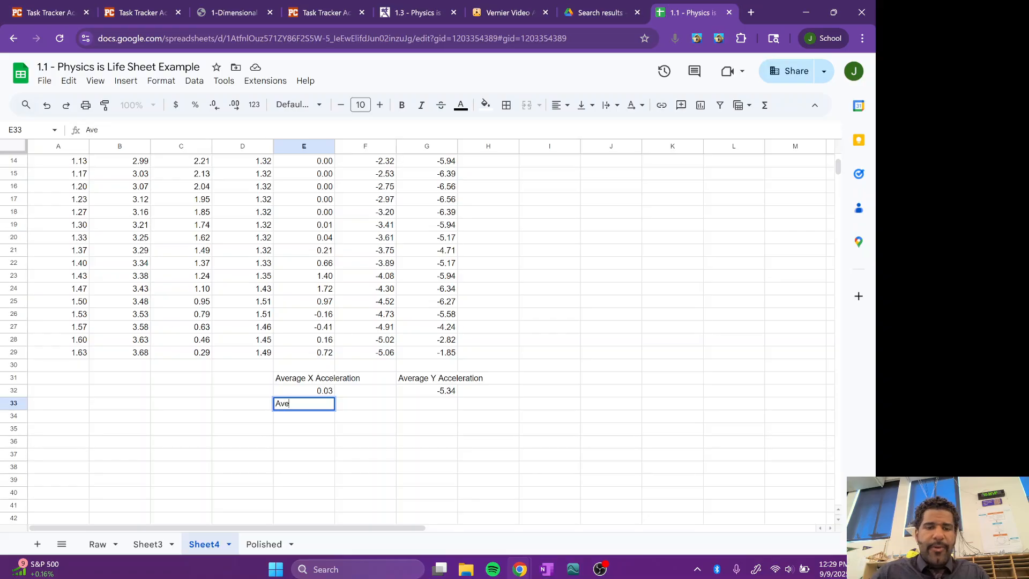
type("rage")
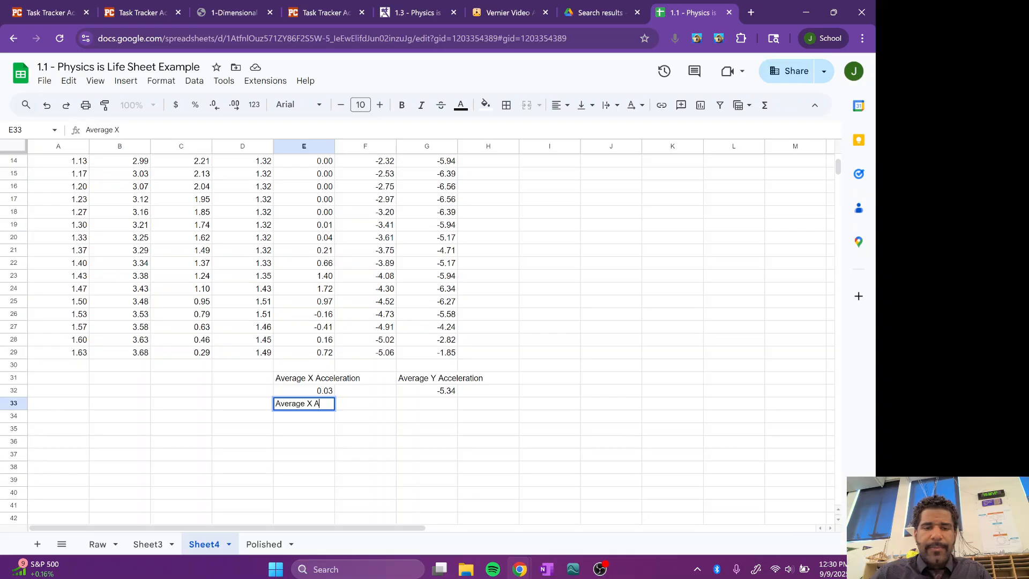
type(" X Acceleration (g")
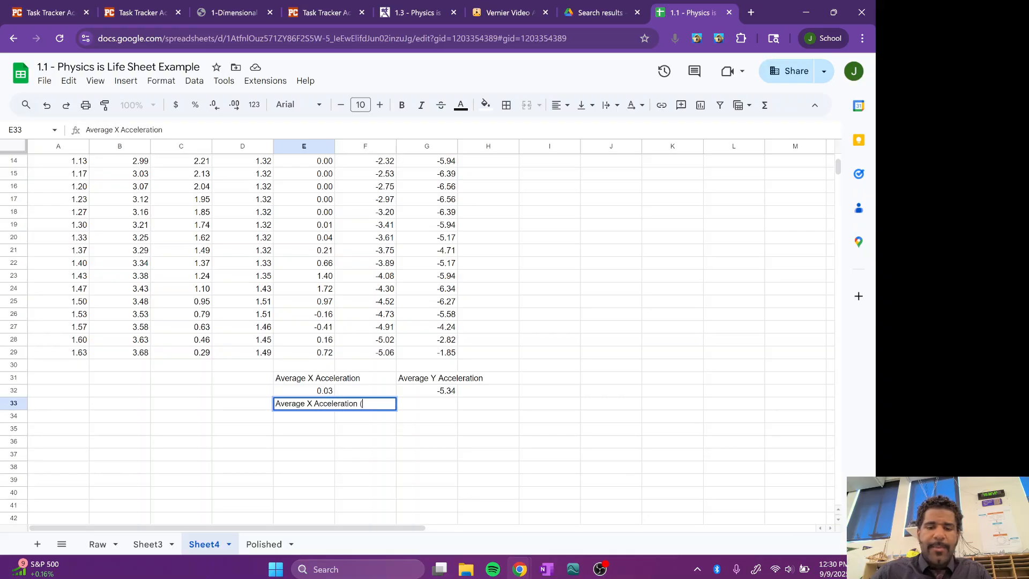
Step: Add the unit to the label in cell E31 so it reads "Average X Acceleration (m/s/s)", keeping the average formula in E32
left_click(327, 380)
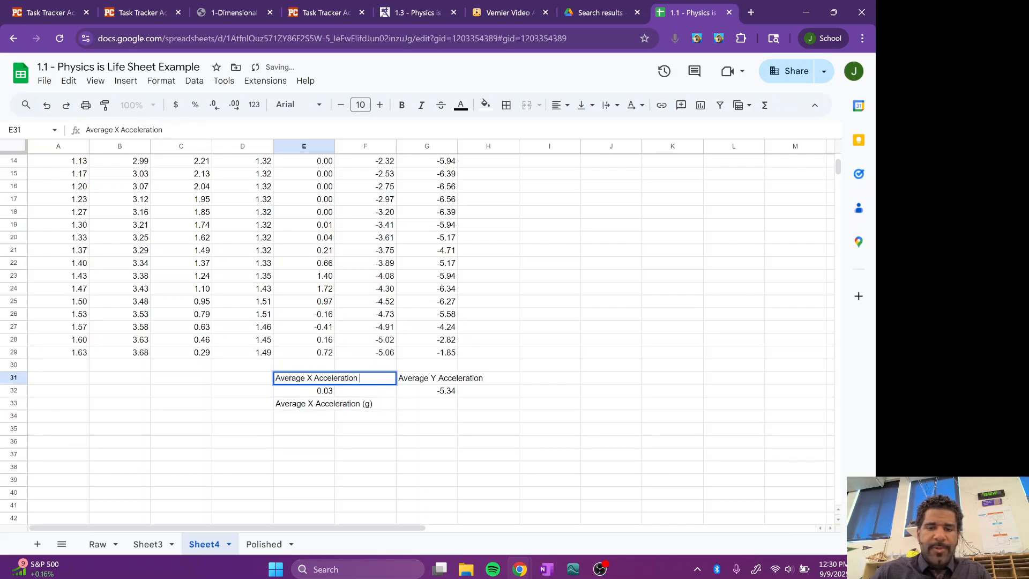
type("(m/s/s")
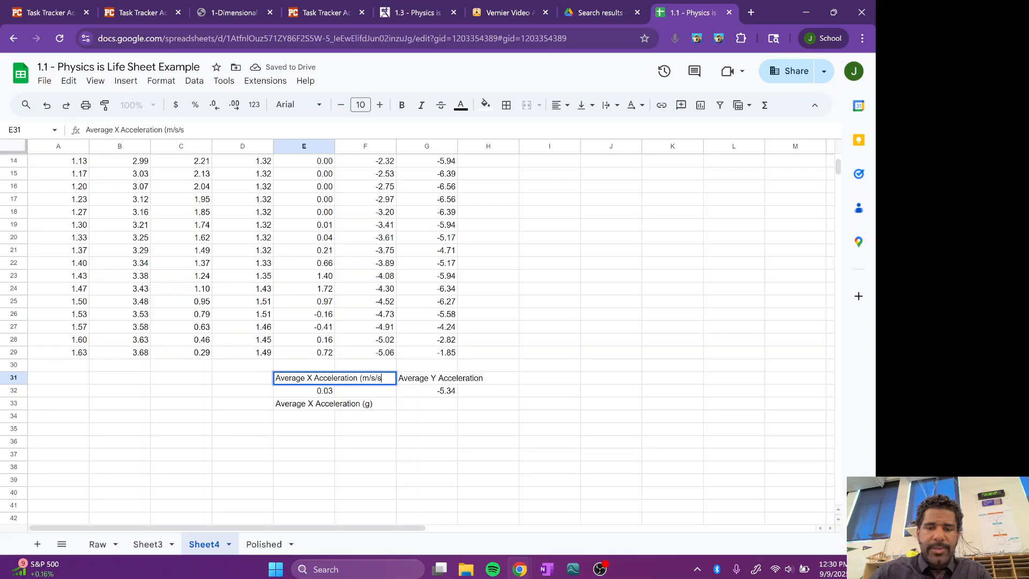
type(")")
key("Return")
type("\\")
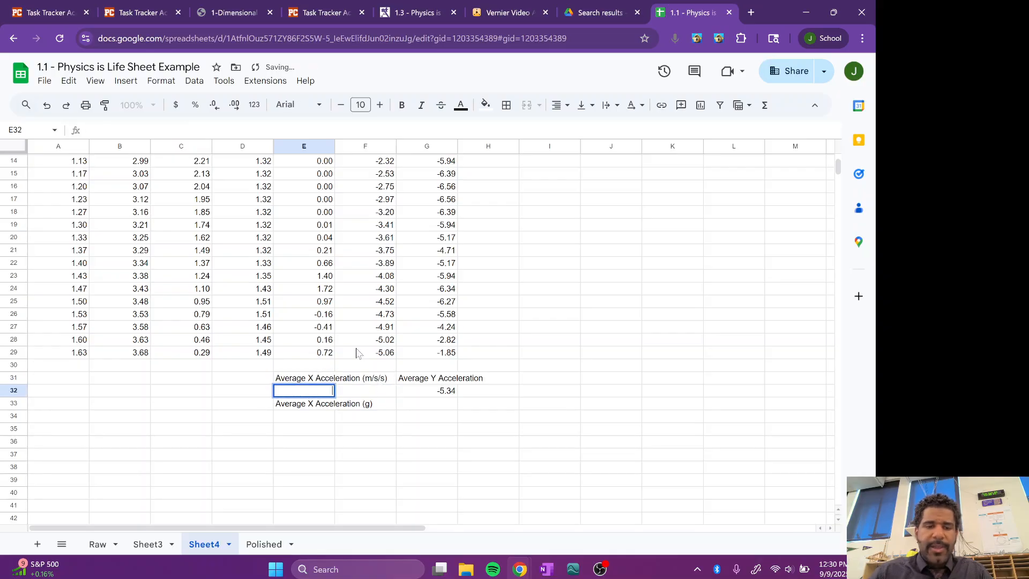
left_click(417, 432)
key("ctrl+z")
Step: Convert the average X acceleration to g in cell E34 with the formula =E32/9.8
left_click(319, 417)
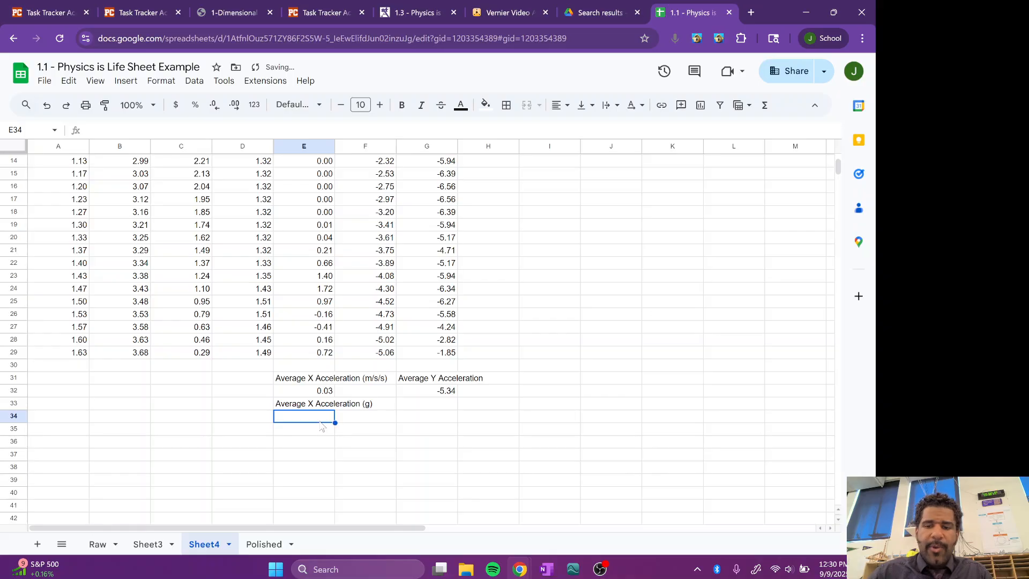
type("=")
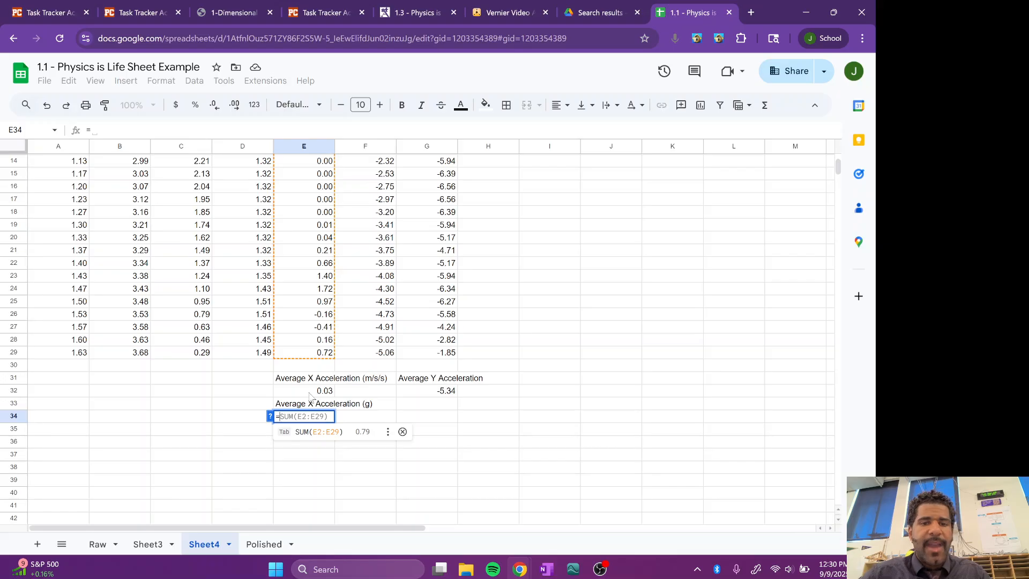
left_click(310, 394)
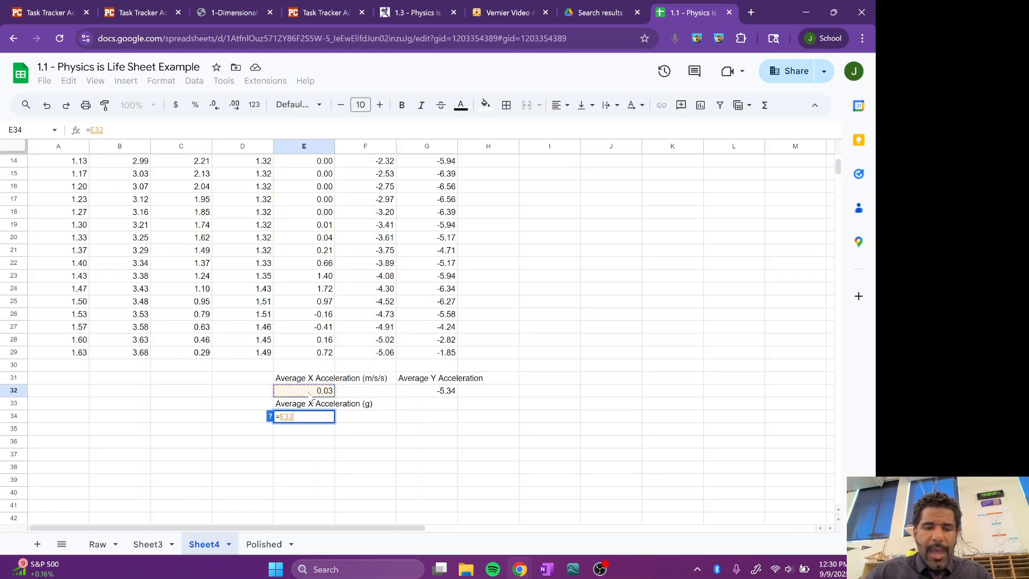
type("/9.81")
key("Return")
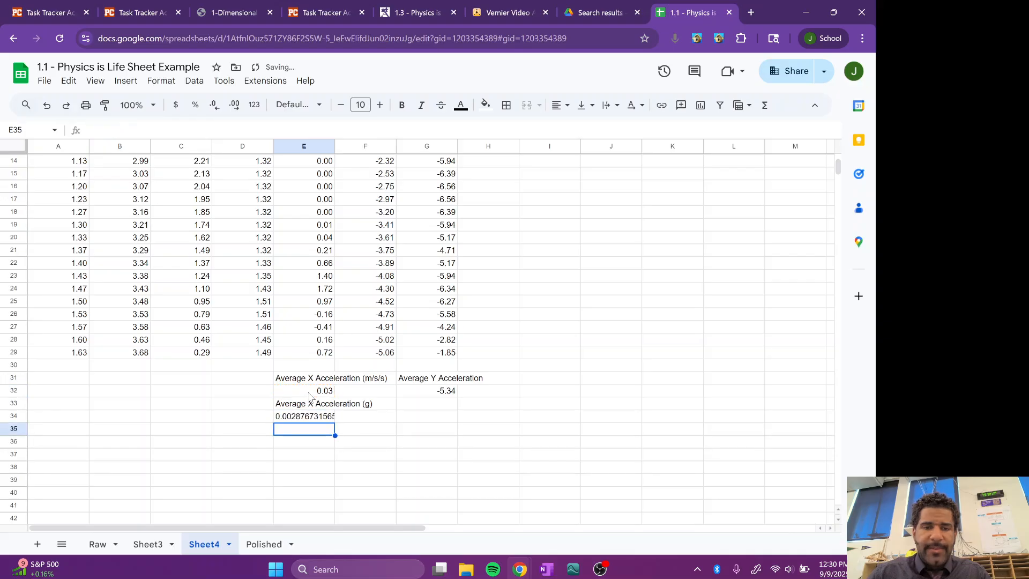
Step: Reduce the average X acceleration in g in cell E34 to two decimal places
left_click(310, 418)
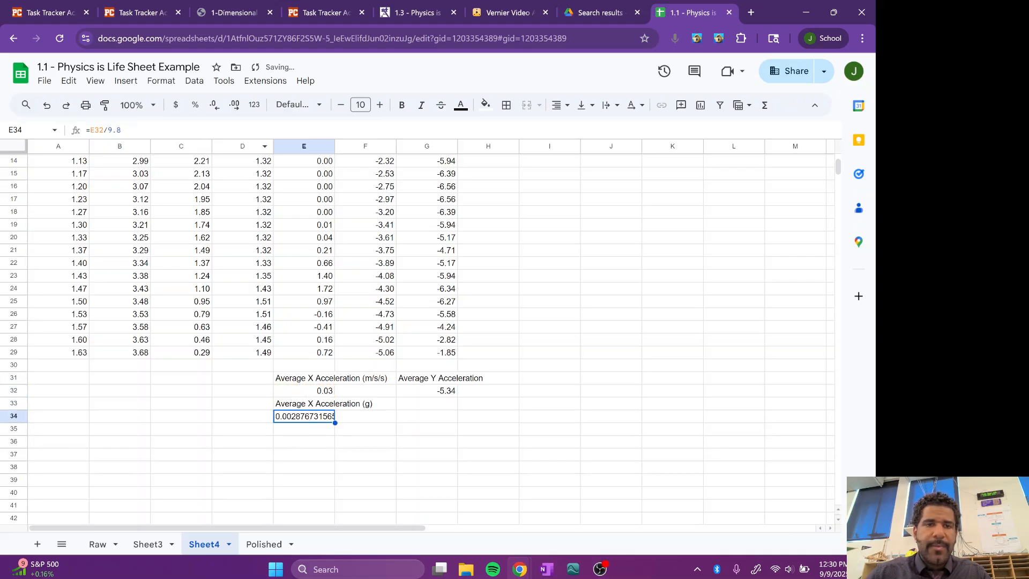
left_click(216, 109)
left_click(216, 108)
left_click(215, 108)
left_click(216, 109)
left_click(215, 109)
left_click(215, 109)
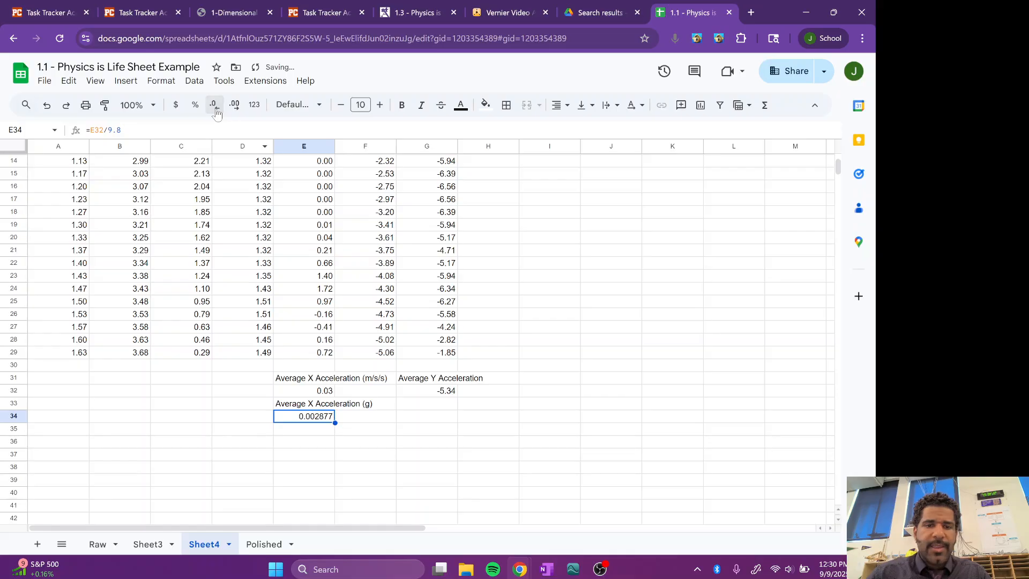
left_click(215, 108)
left_click(215, 109)
left_click(215, 109)
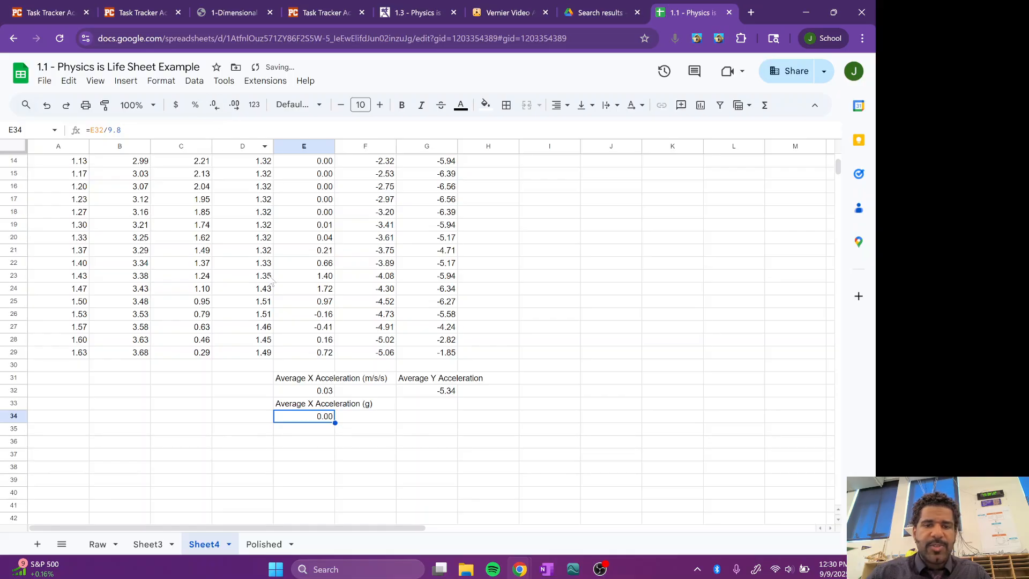
key("Return")
key("Return")
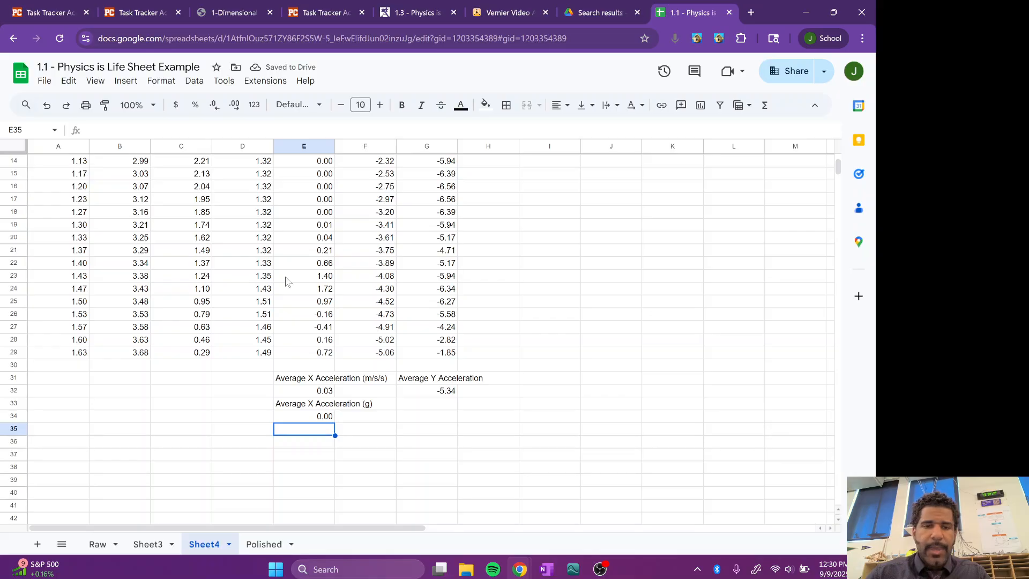
Step: Enter the label "Average Y Acceleration (g)" in cell G33, below the average Y acceleration
left_click(428, 405)
type("Average")
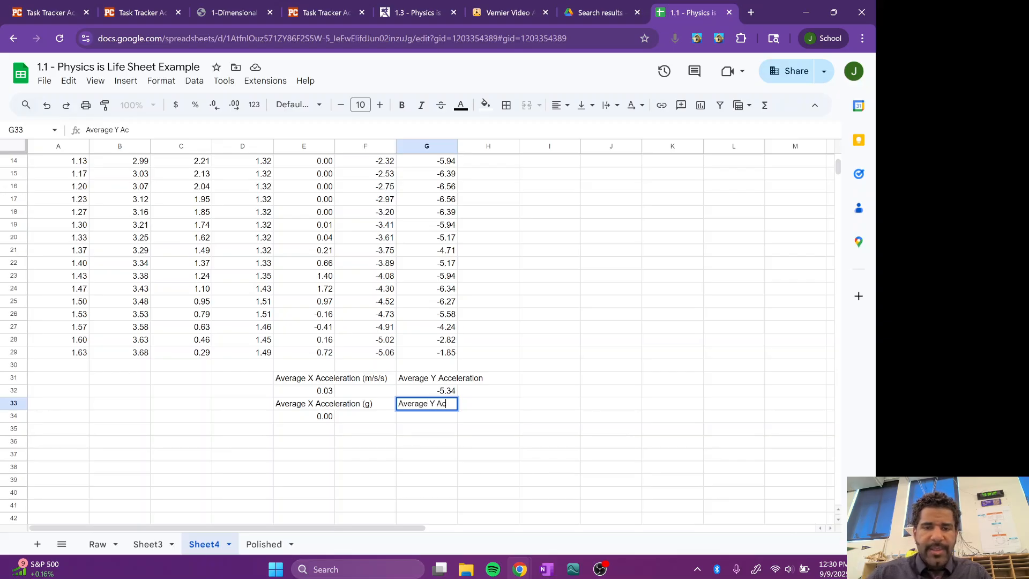
type(" Y Avv")
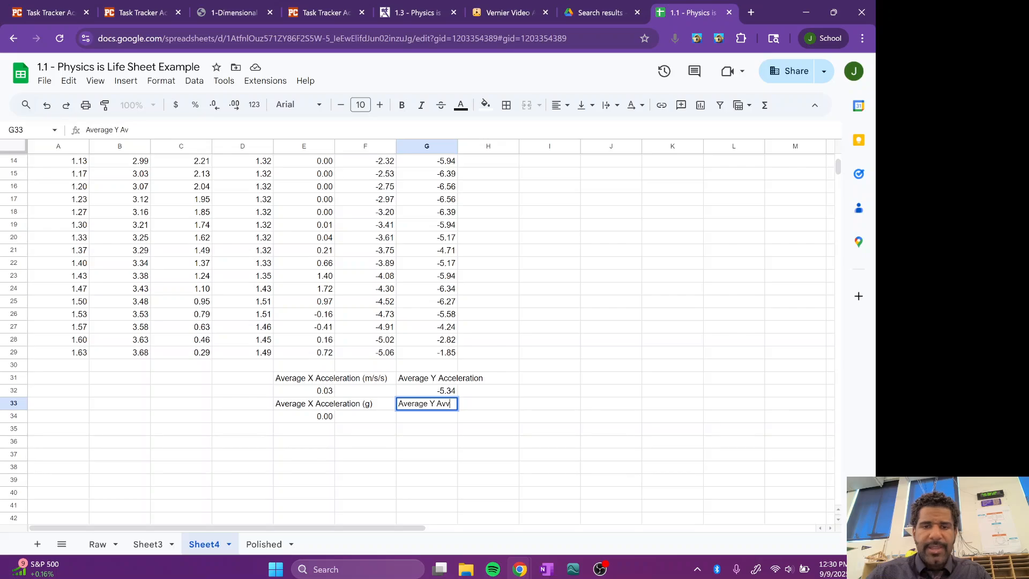
type("el")
key("BackSpace")
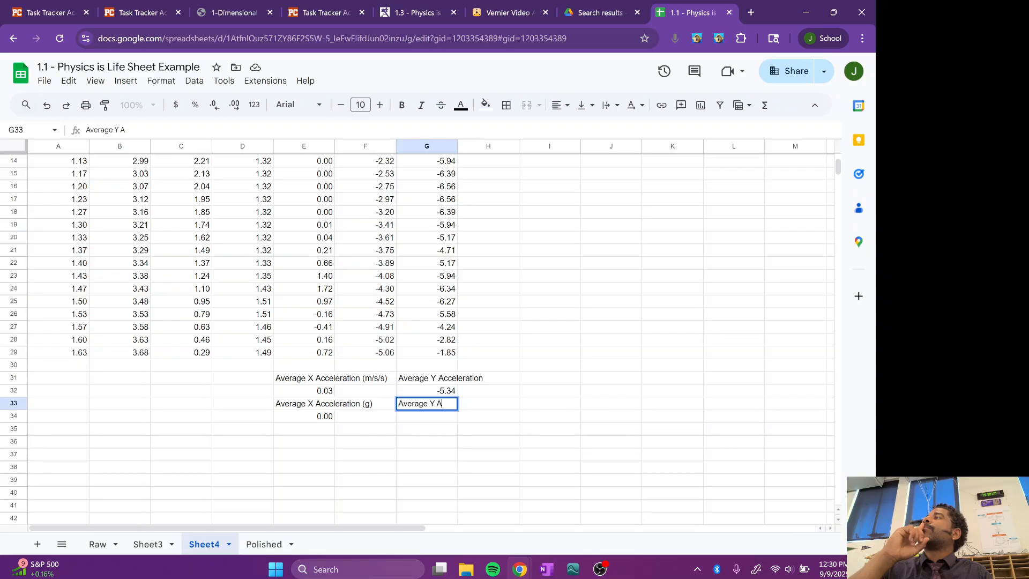
type("cceleratio")
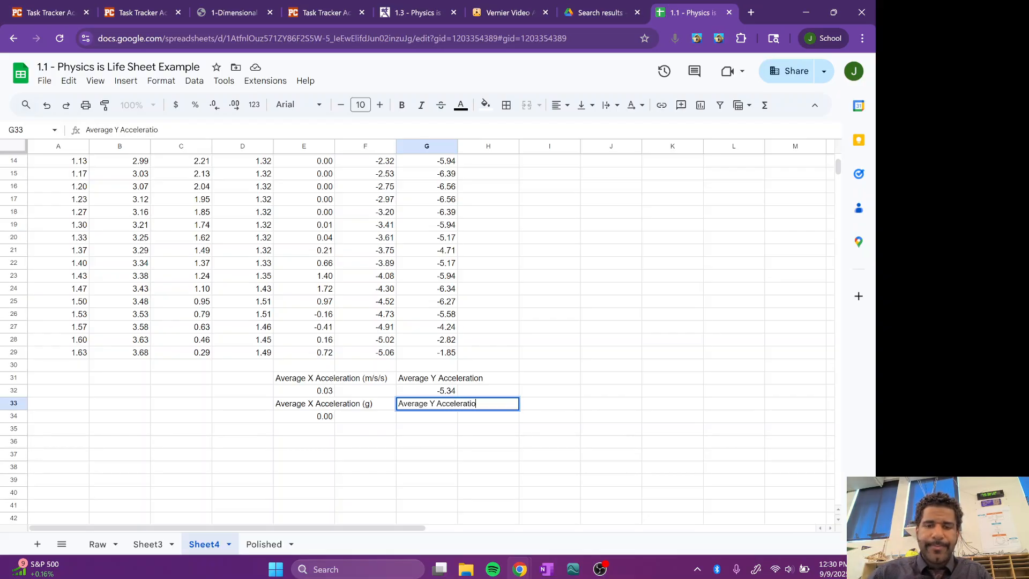
type("n (g)")
key("Return")
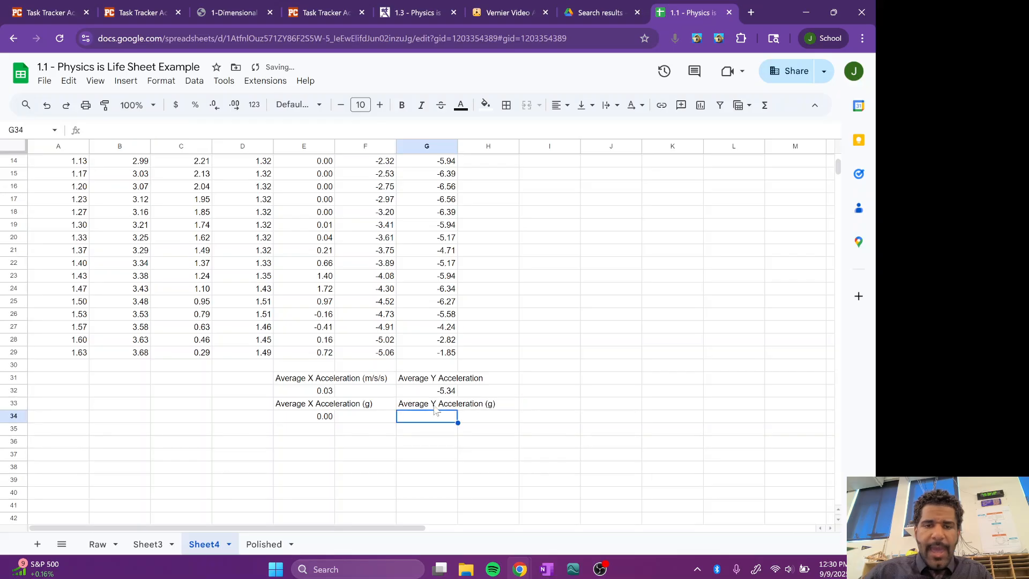
Step: Convert the average Y acceleration to g in cell G34 by accepting the suggested formula =G32/9.8
type("=")
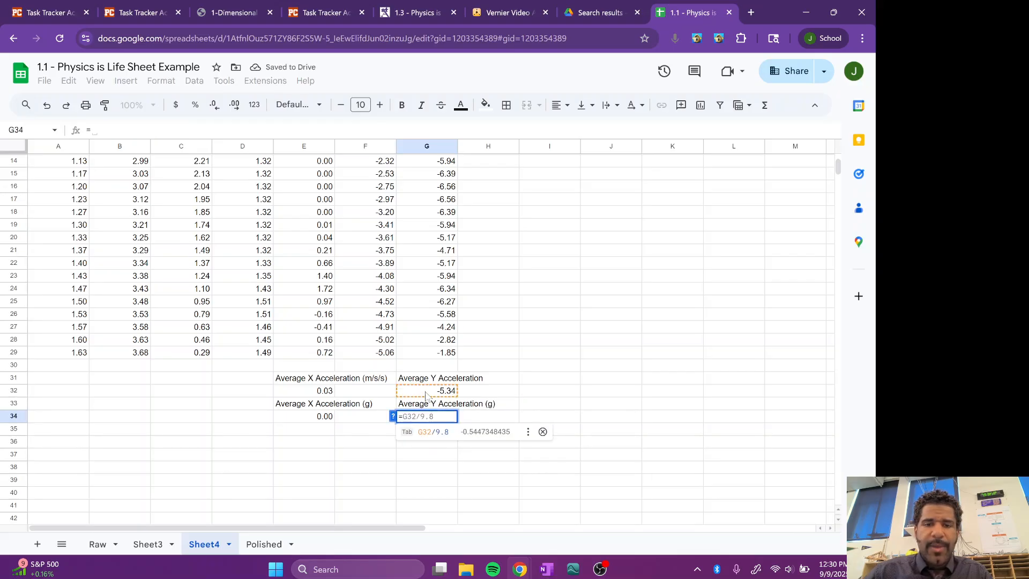
scroll(425, 393, "up", 5)
scroll(425, 393, "down", 5)
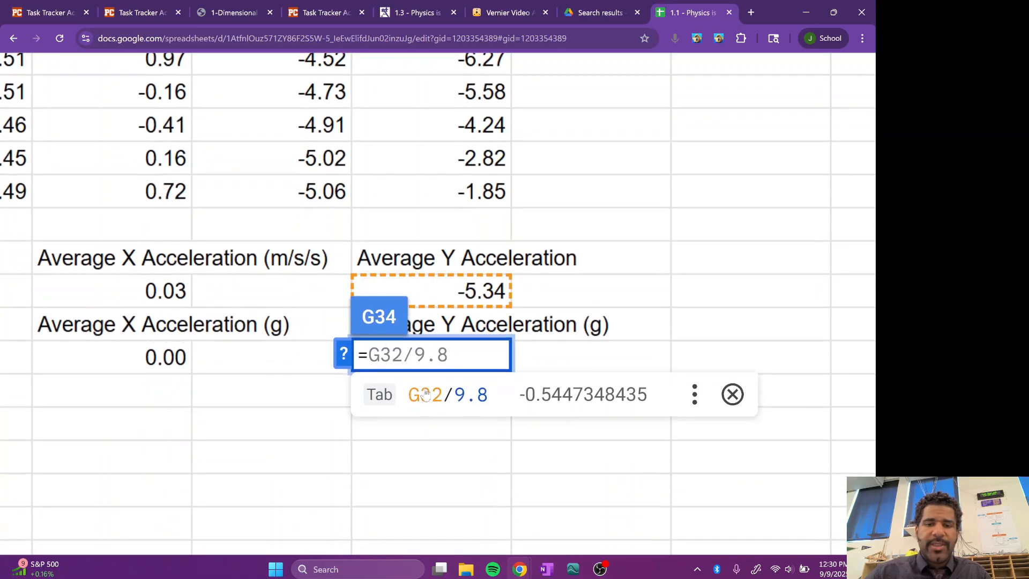
scroll(425, 393, "up", 1)
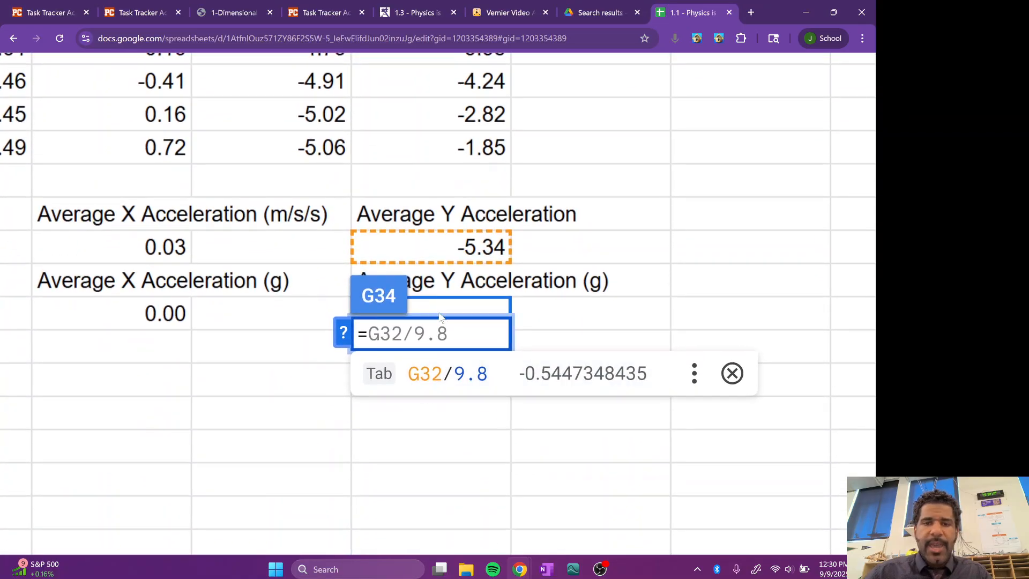
key("Tab")
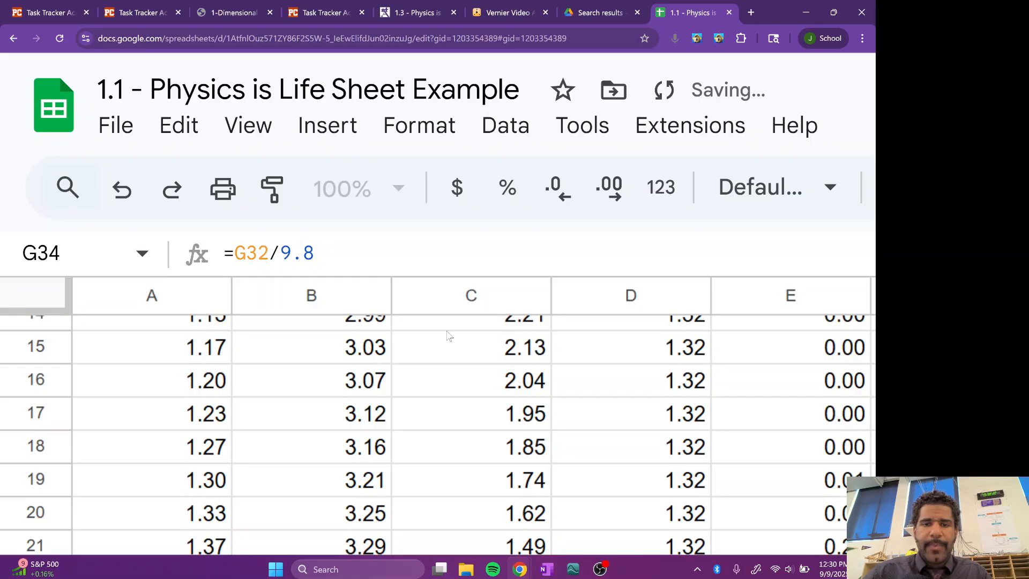
Step: Reduce the average Y acceleration in g in cell G34 to two decimal places
scroll(464, 352, "down", 5)
scroll(464, 351, "down", 2)
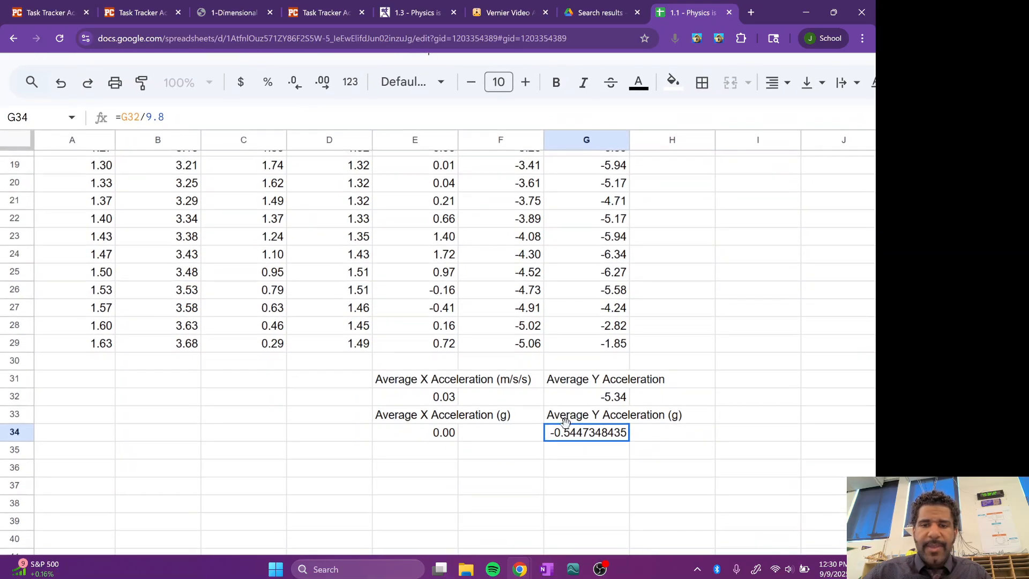
scroll(297, 83, "up", 1)
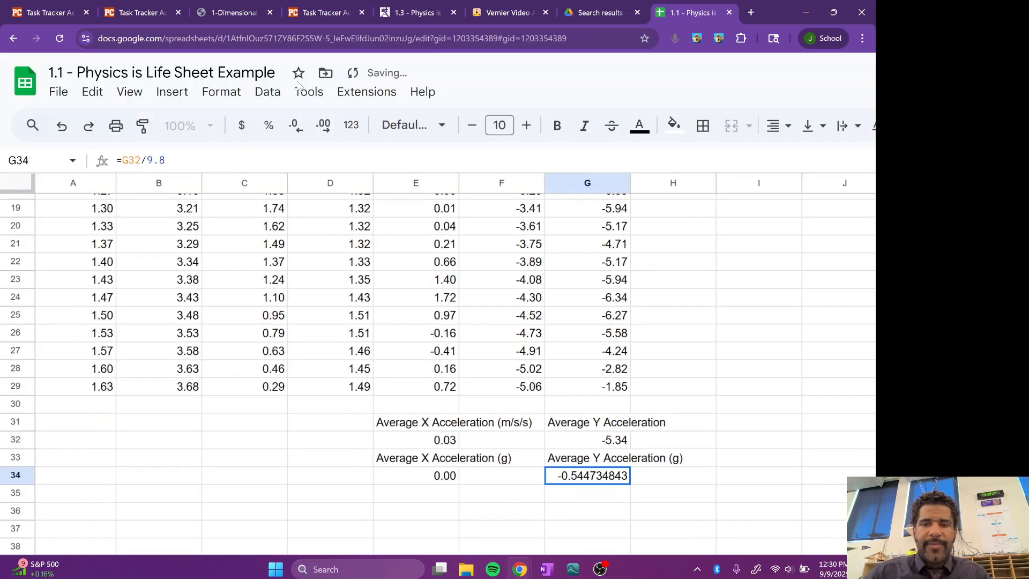
left_click(294, 128)
left_click(294, 128)
left_click(294, 127)
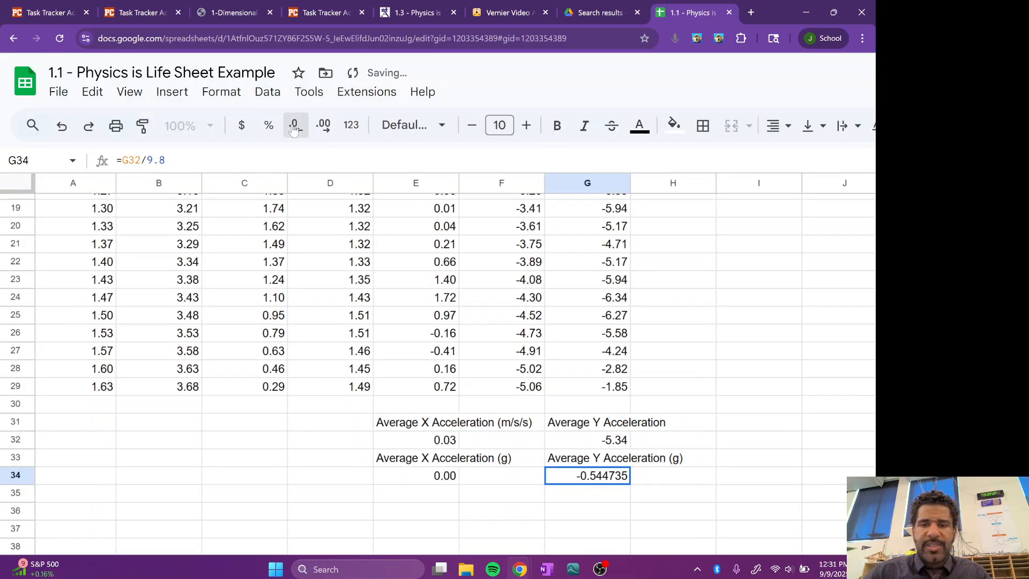
left_click(294, 127)
left_click(294, 128)
left_click(294, 127)
left_click(294, 127)
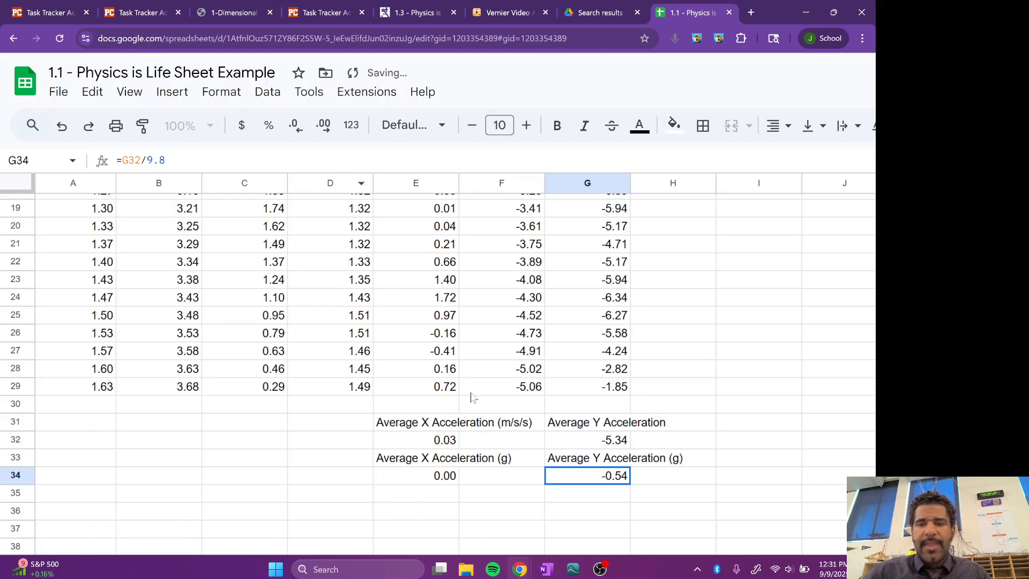
left_click(503, 441)
Step: Enter the variable labels a, vf, vi and dt in cells G36 to G39, below the Y acceleration averages
scroll(503, 441, "up", 1)
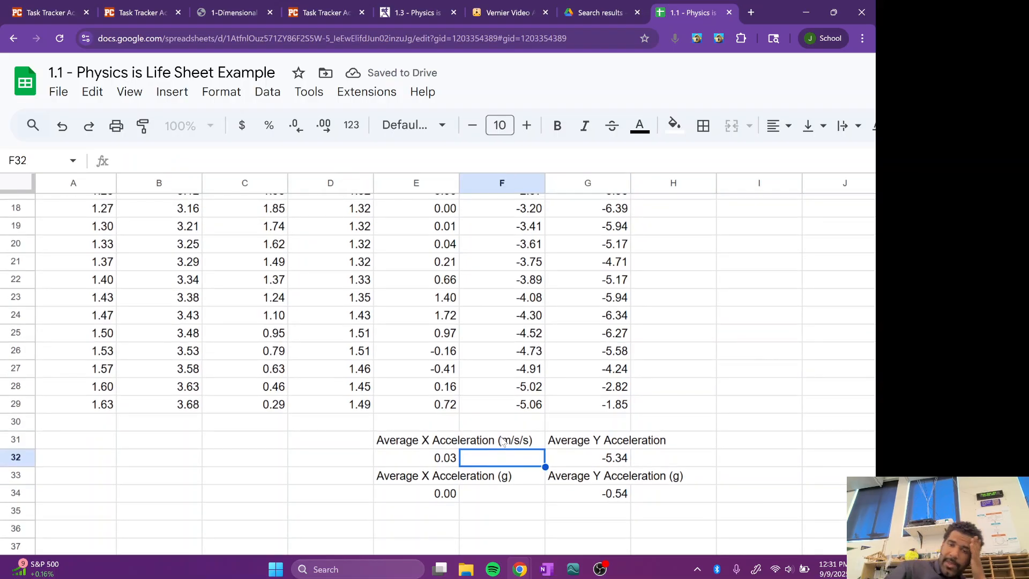
scroll(503, 440, "down", 2)
scroll(503, 441, "right", 2)
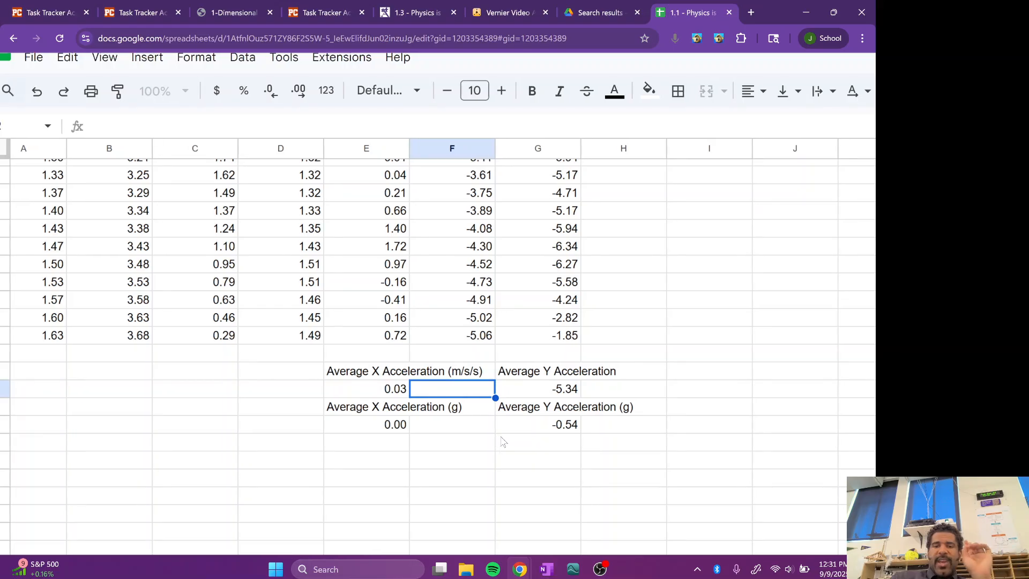
left_click(515, 460)
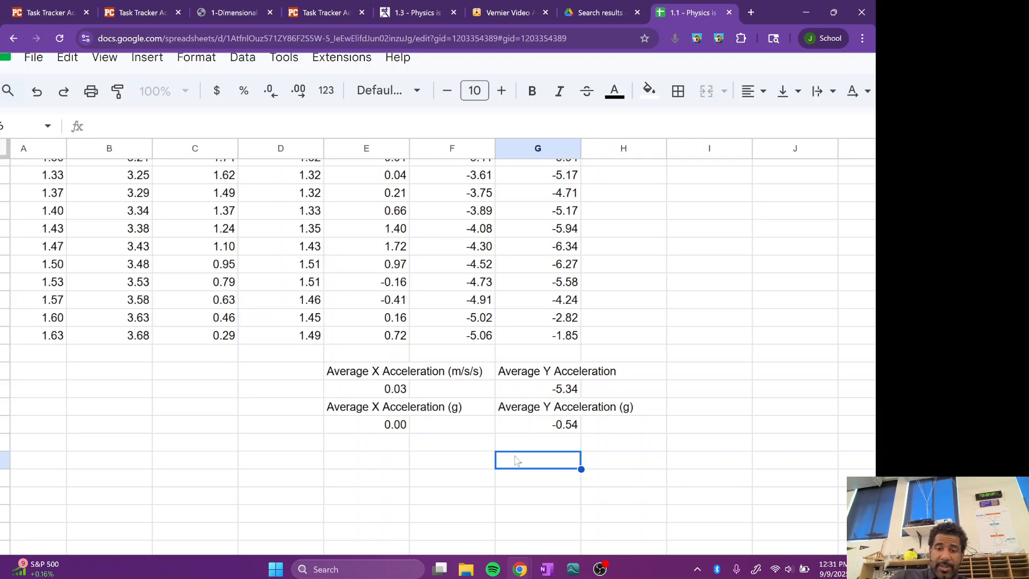
type("a")
key("Return")
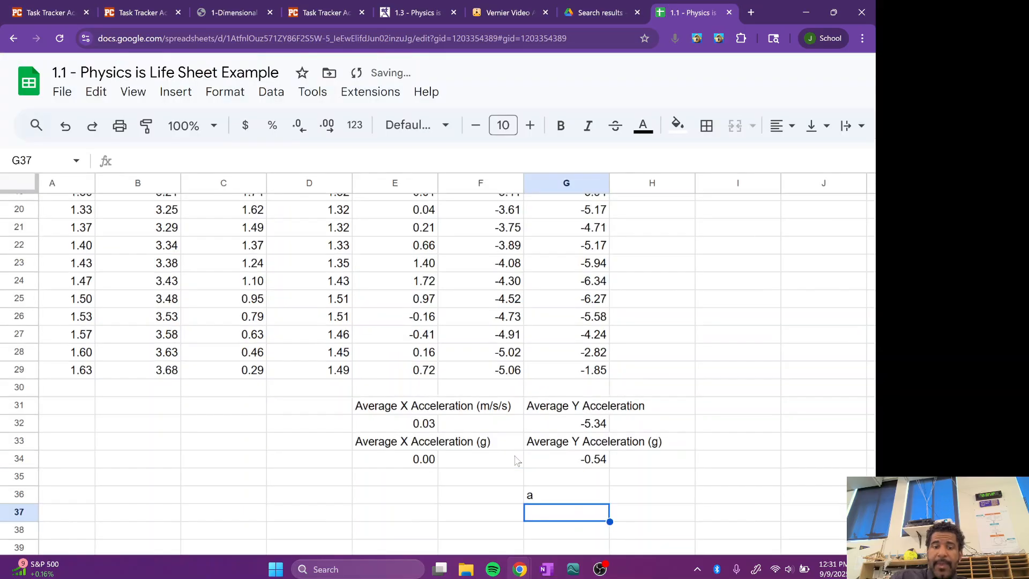
type("vf")
key("Return")
type("vi")
key("Return")
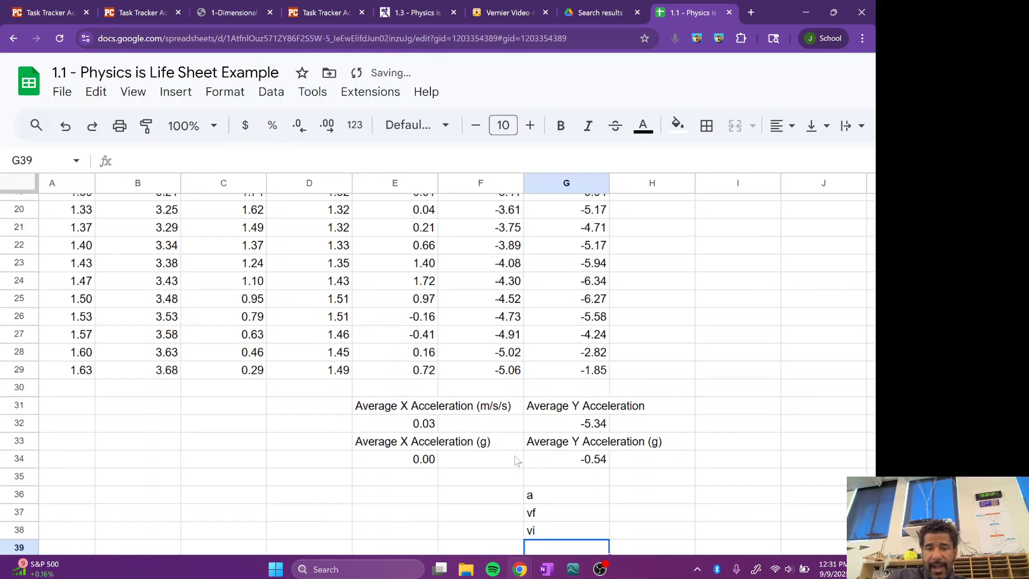
type("st")
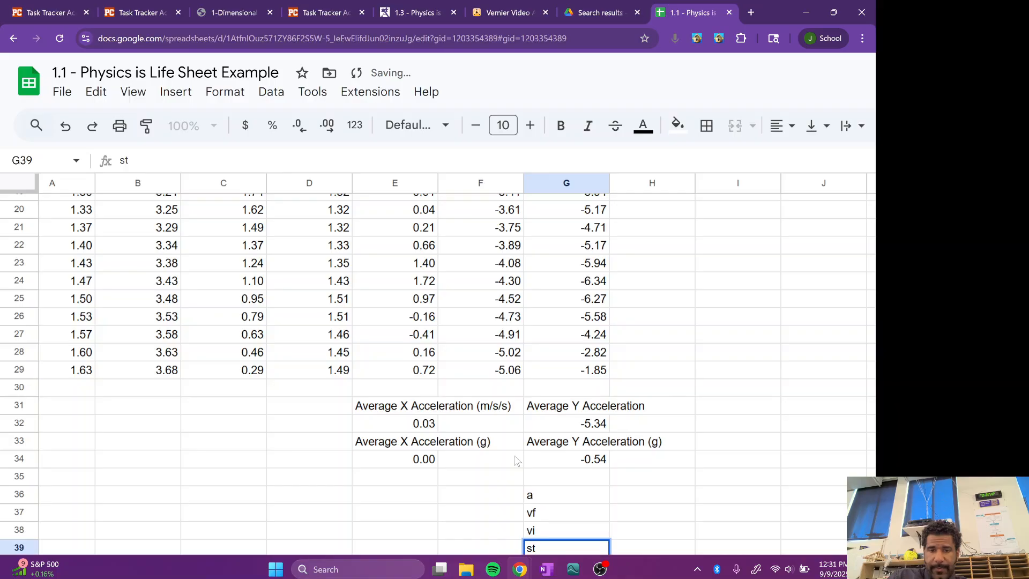
key("BackSpace")
key("BackSpace")
type("dt")
key("Return")
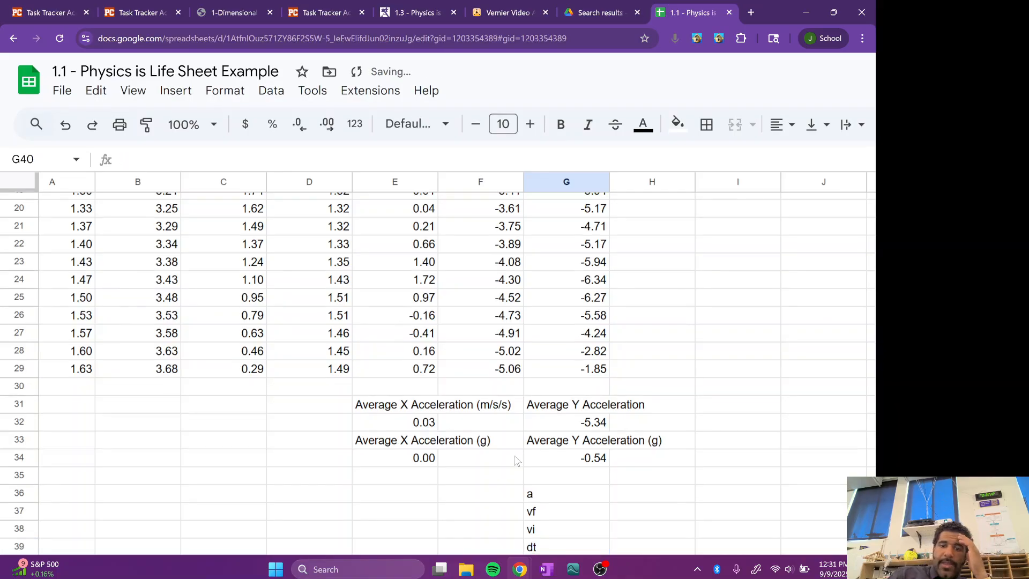
Step: Enter the average Y acceleration, -5.34, in cell H36 beside the label a
scroll(516, 461, "down", 2)
left_click(633, 375)
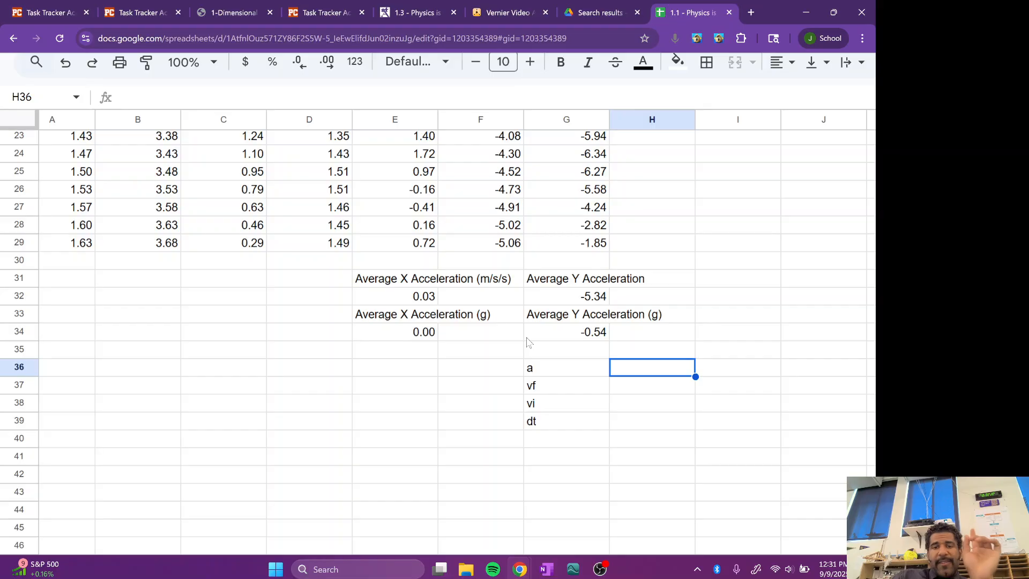
left_click(419, 299)
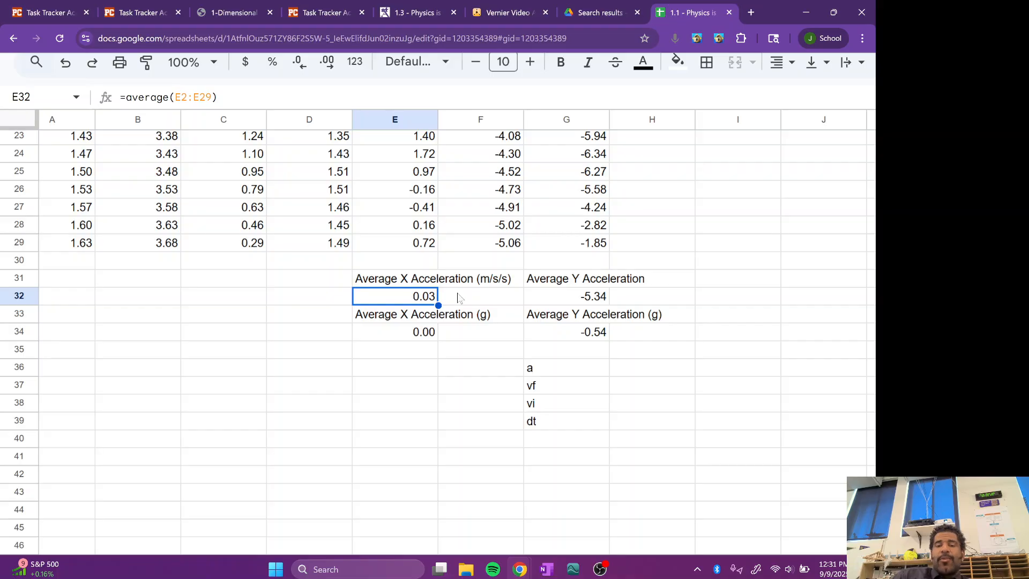
left_click(563, 303)
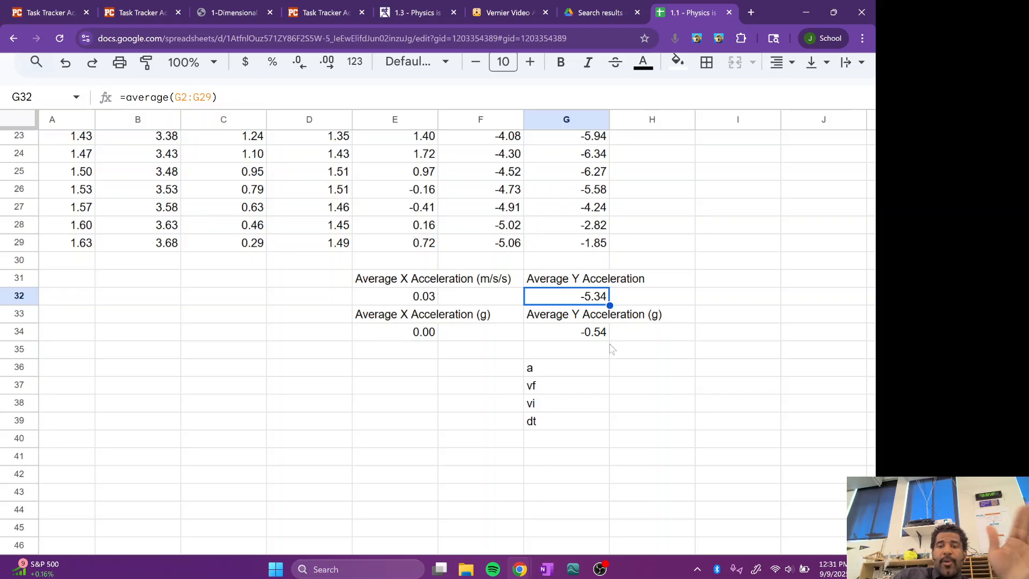
left_click(621, 370)
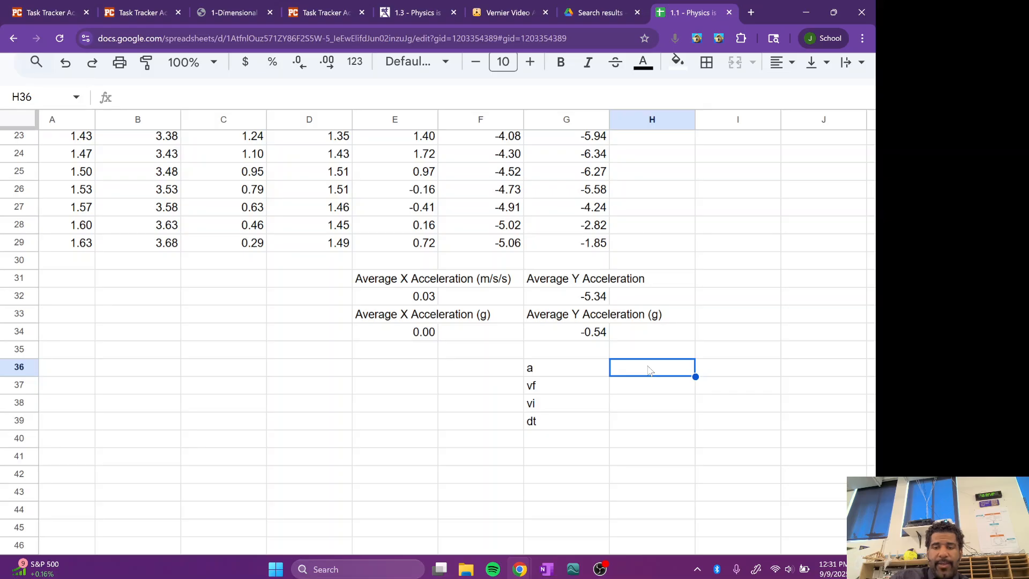
type("-")
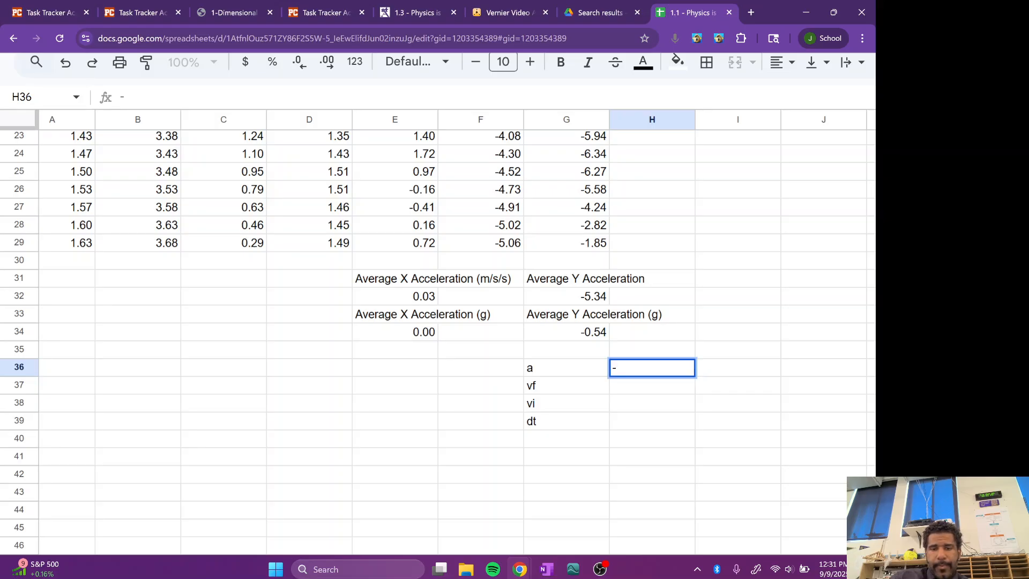
type("5.34")
key("Return")
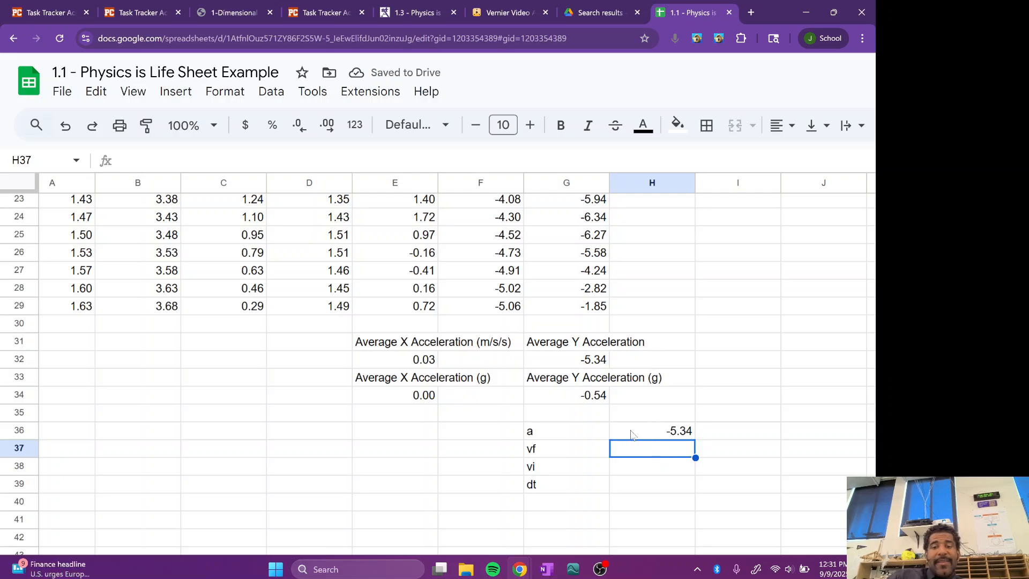
Step: Highlight the last Y velocity value, in cell F29, with a yellow fill
scroll(591, 395, "up", 1)
scroll(591, 397, "up", 1)
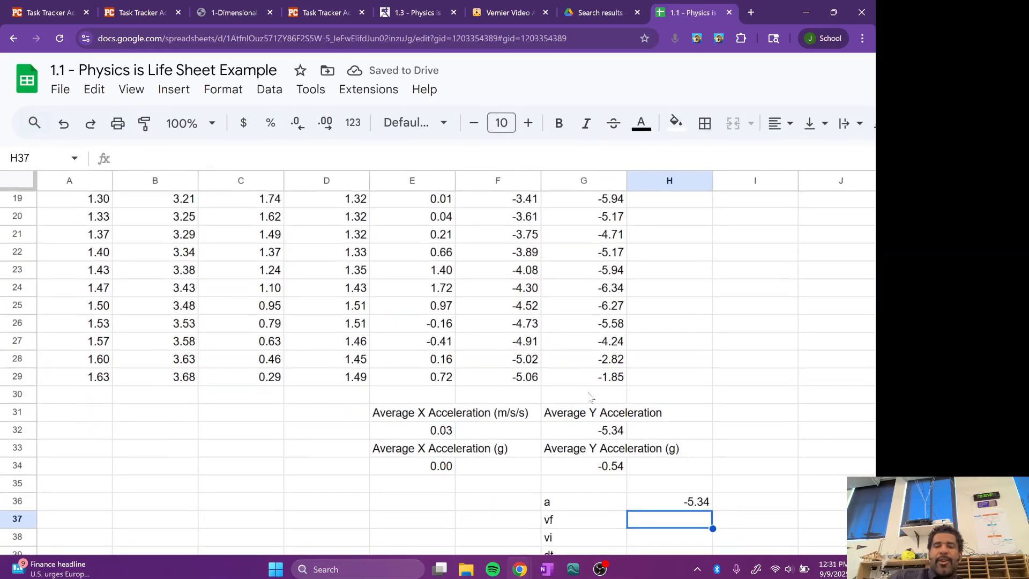
scroll(591, 398, "right", 1)
scroll(591, 398, "down", 2)
scroll(590, 397, "up", 2)
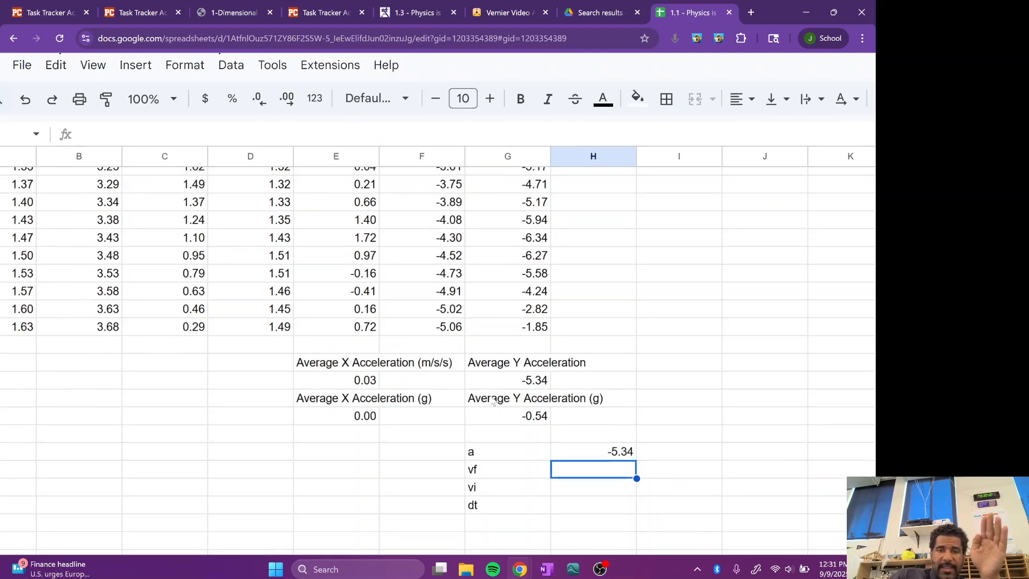
scroll(493, 399, "up", 10)
scroll(493, 401, "down", 6)
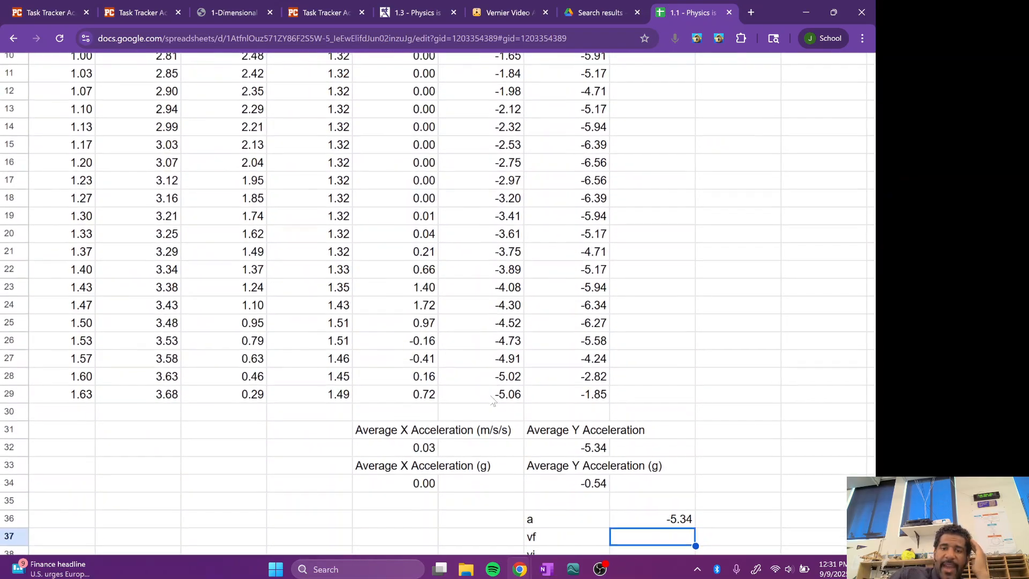
left_click(477, 393)
key("ctrl+0")
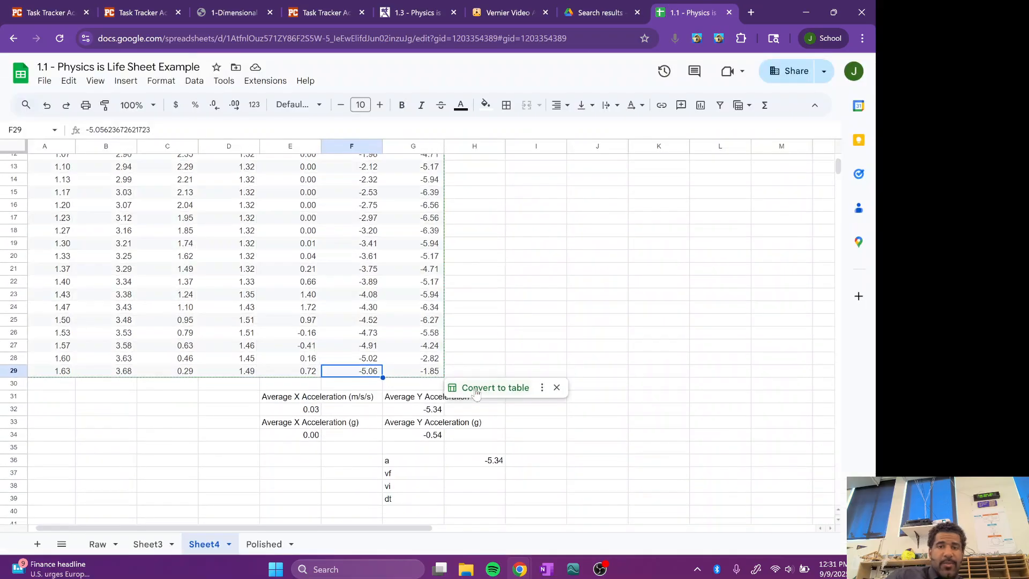
left_click(485, 105)
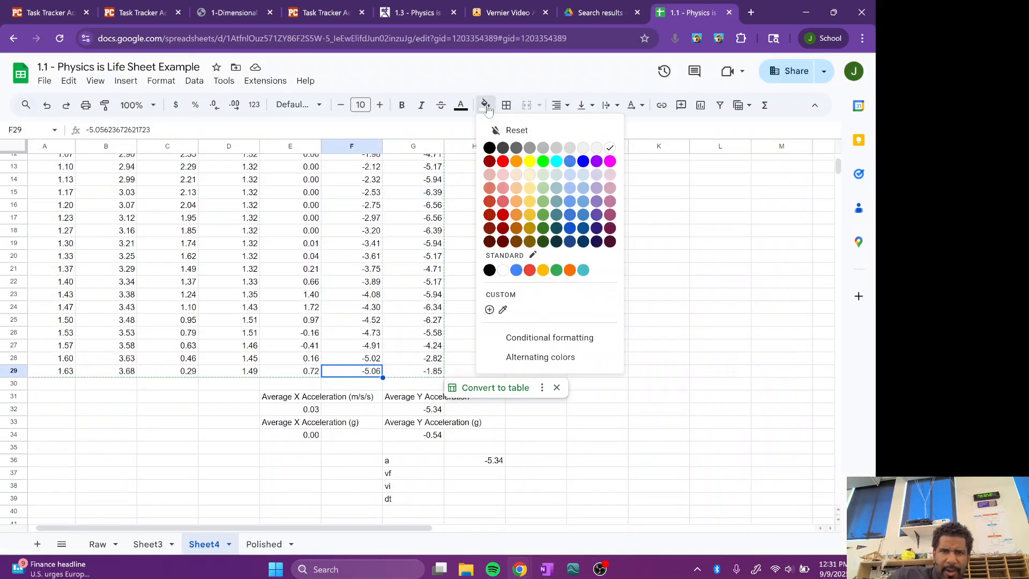
left_click(535, 163)
Step: Enter the final Y velocity, -5.06, in cell H37 beside the label vf
left_click(489, 474)
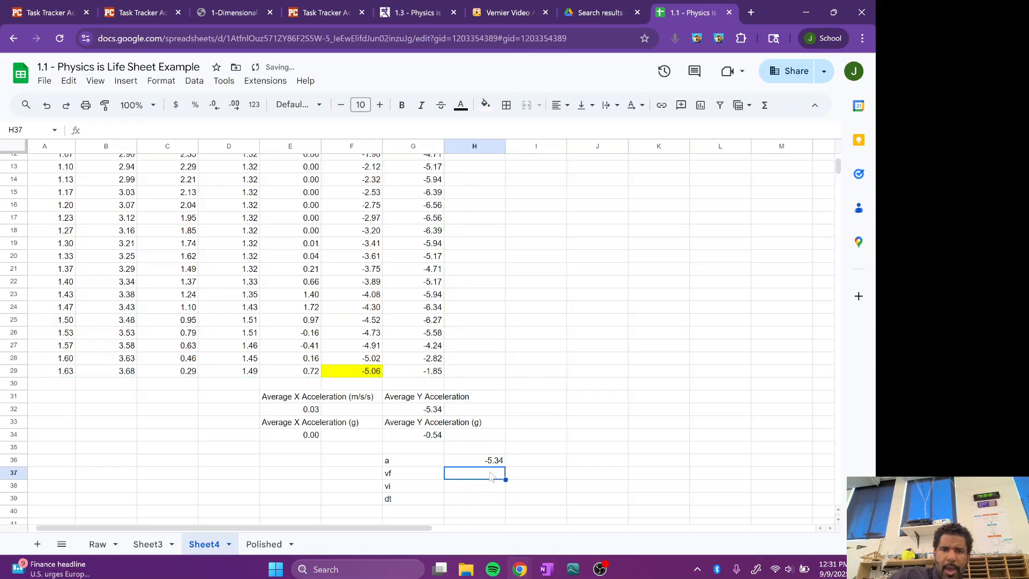
type("-5.06")
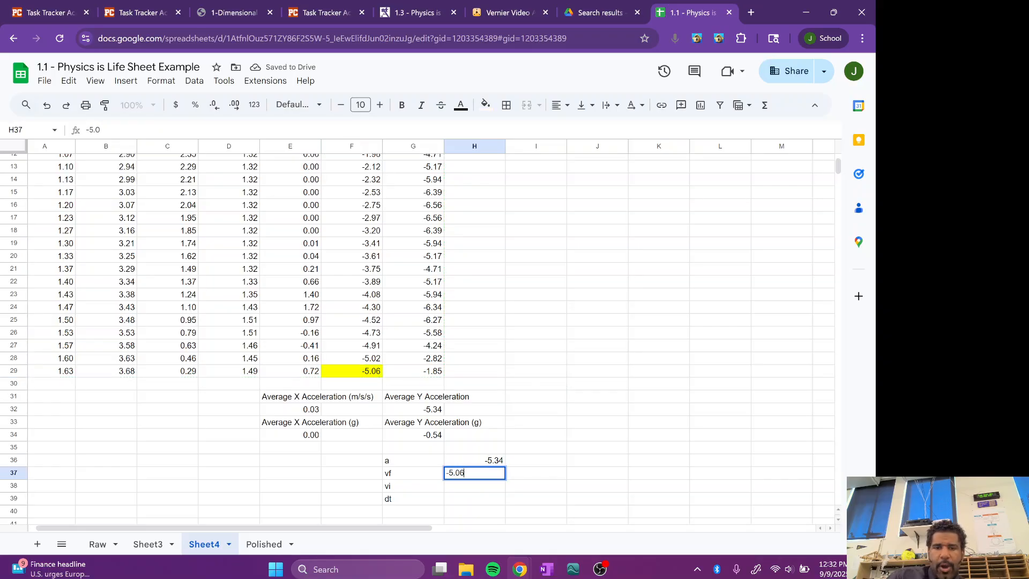
key("Return")
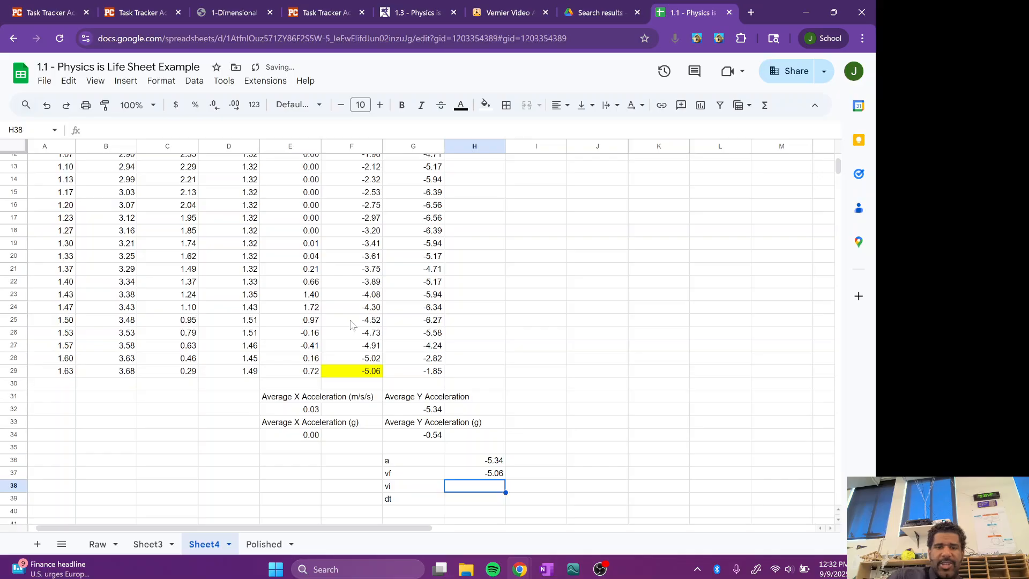
Step: Highlight the first Y velocity value, in cell F2, with a yellow fill
scroll(357, 225, "up", 5)
left_click(356, 174)
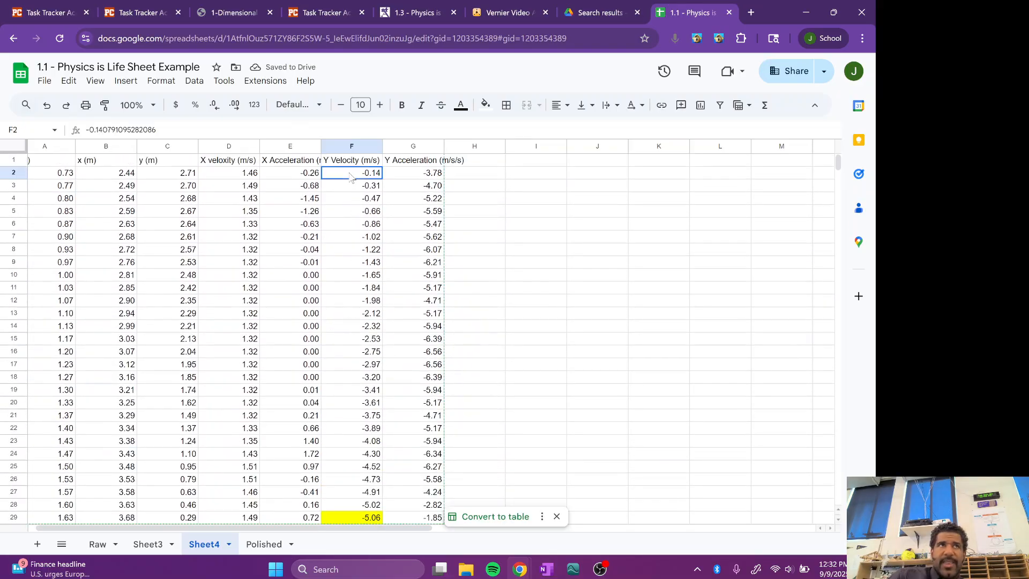
left_click(485, 104)
left_click(530, 161)
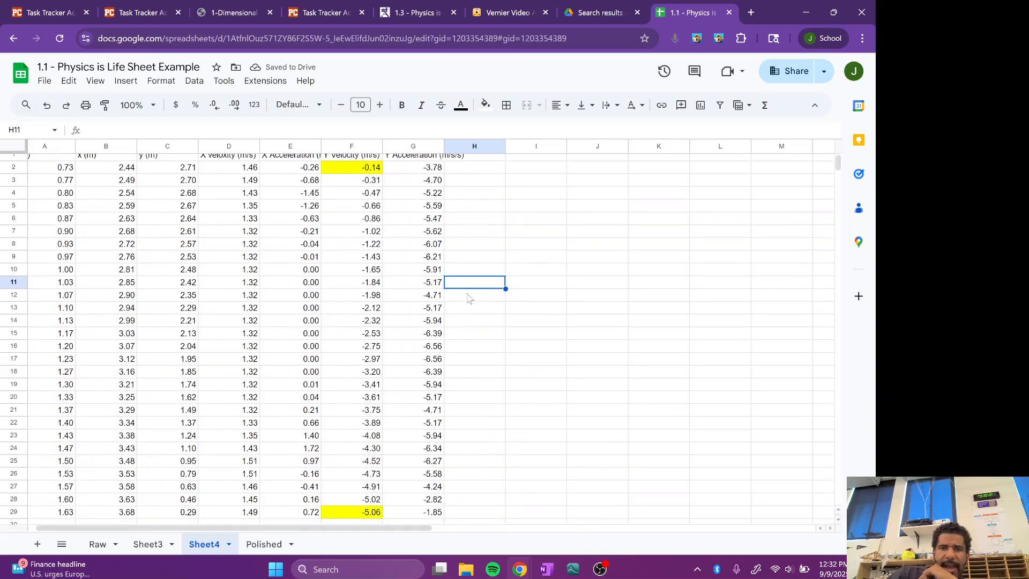
Step: Enter the initial Y velocity, -0.14, in cell H38 beside the label vi
scroll(469, 299, "down", 4)
left_click(488, 481)
type("-")
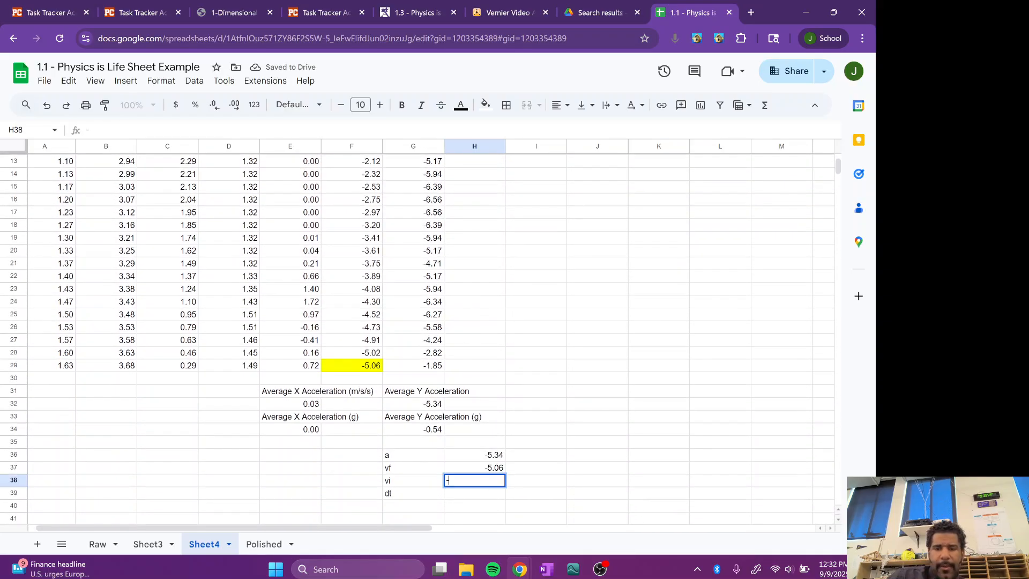
type("0.14")
key("Return")
key("Up")
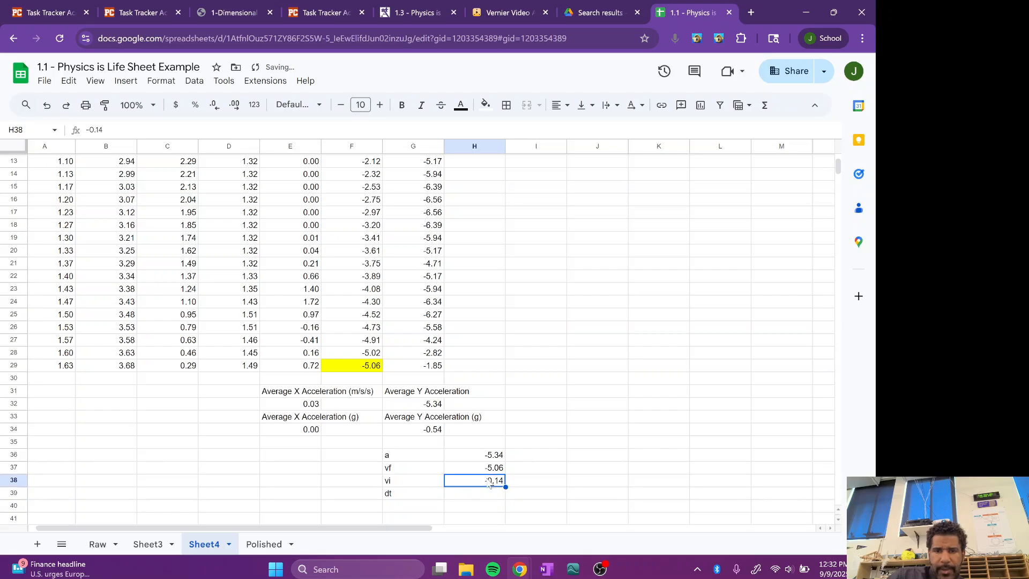
Step: Calculate the elapsed time in cell H39 beside the label dt with the formula =A29-A2
left_click(474, 494)
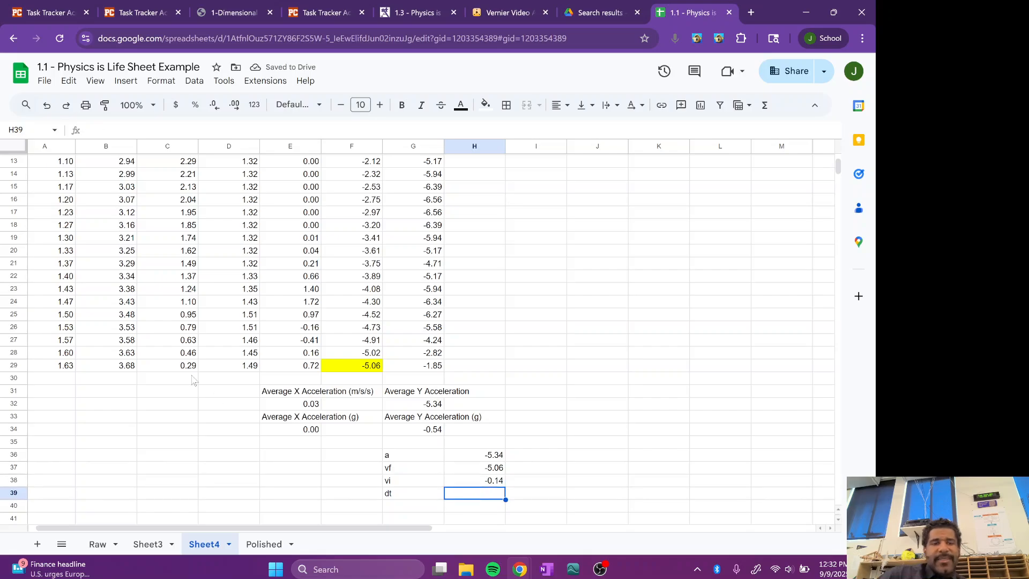
scroll(194, 380, "up", 5)
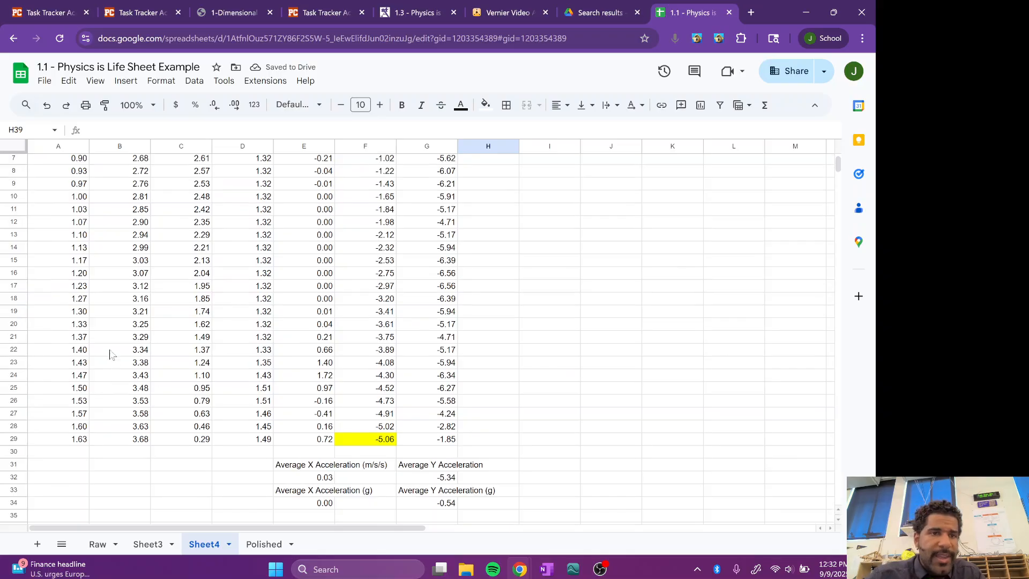
scroll(109, 351, "down", 2)
scroll(563, 484, "down", 3)
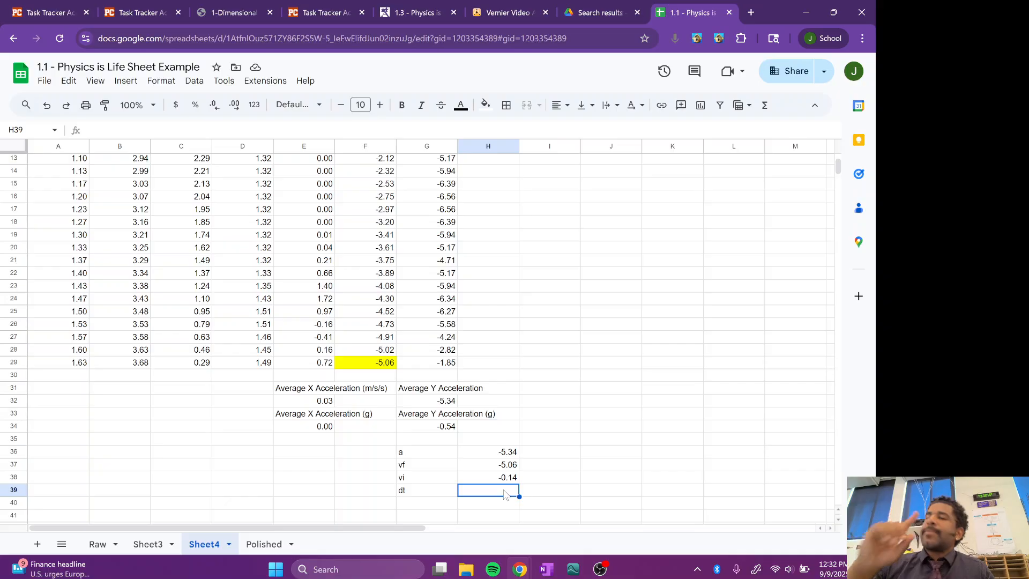
type("=")
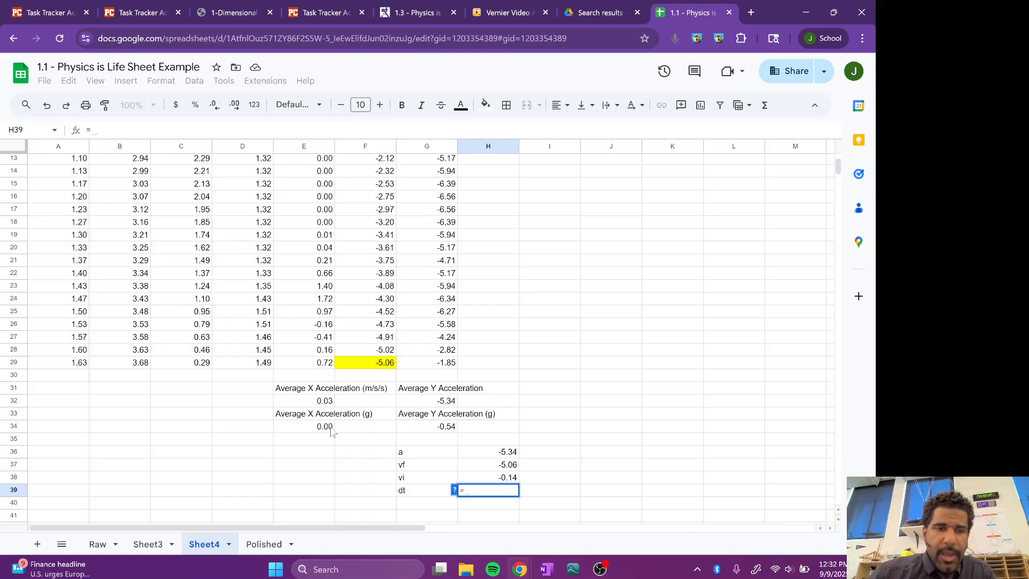
left_click(78, 365)
type("-")
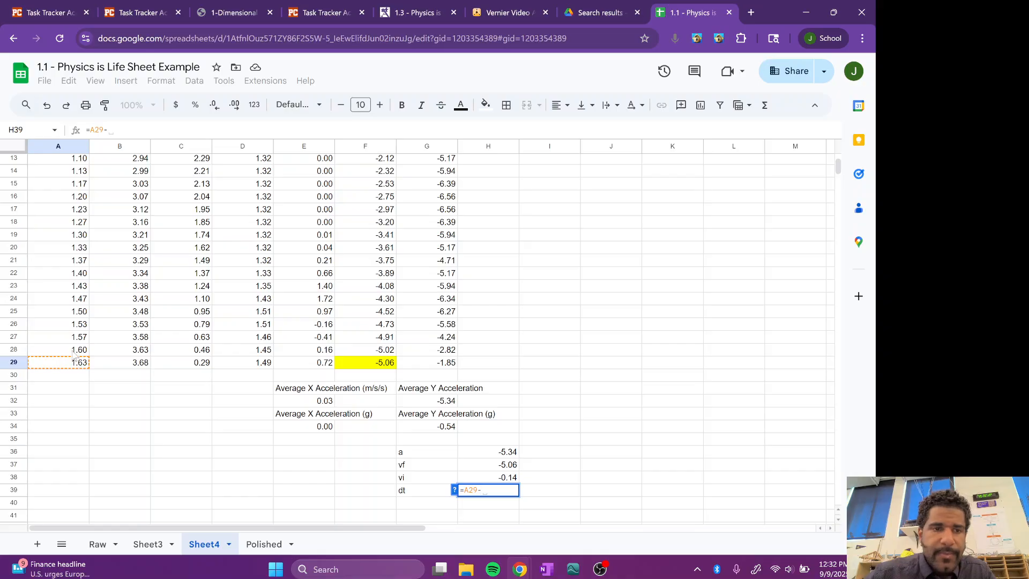
scroll(75, 354, "up", 3)
left_click(70, 176)
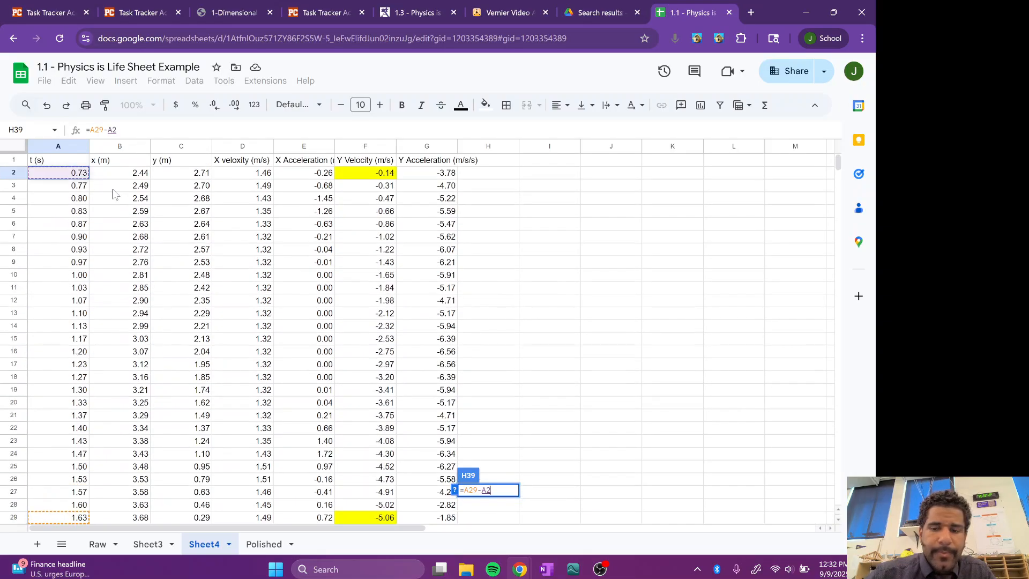
key("Return")
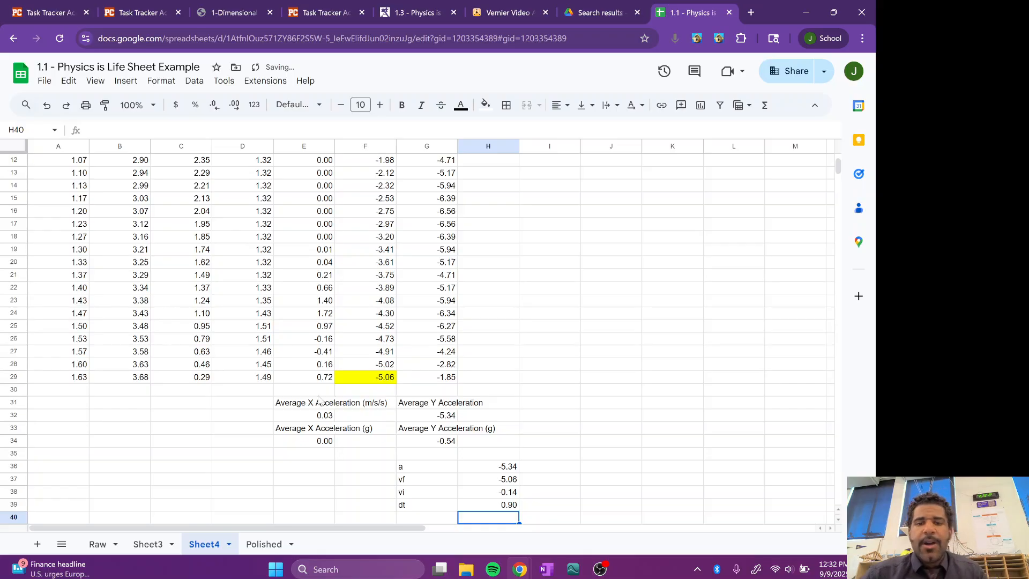
scroll(487, 467, "up", 3)
scroll(488, 467, "down", 3)
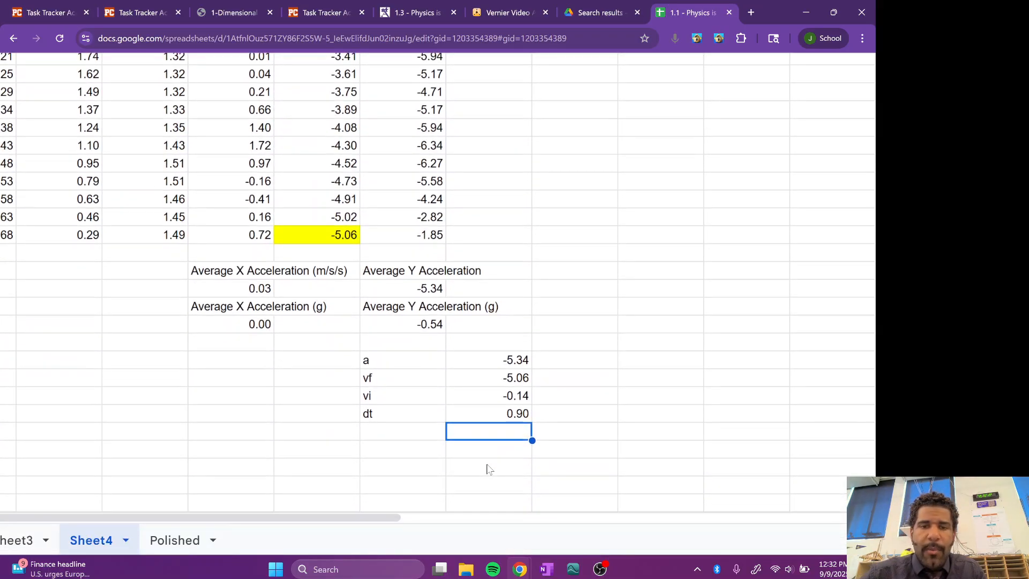
left_click_drag(427, 359, 508, 411)
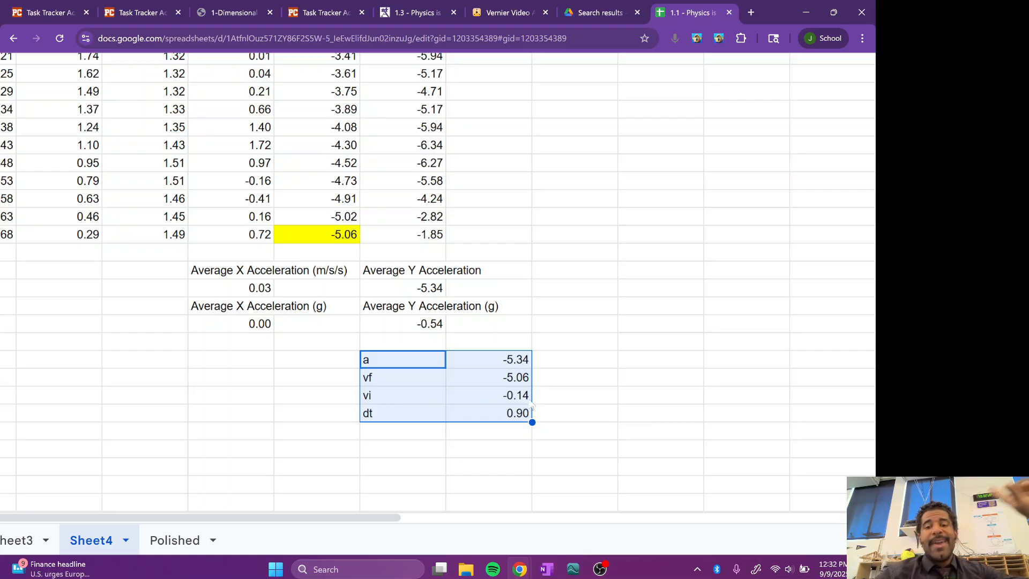
left_click(574, 383)
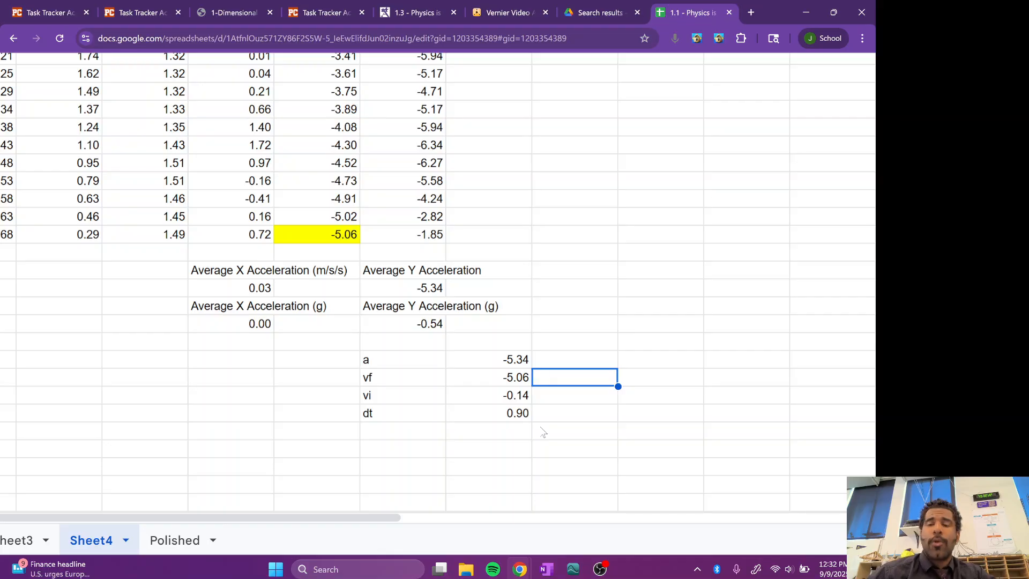
left_click(600, 572)
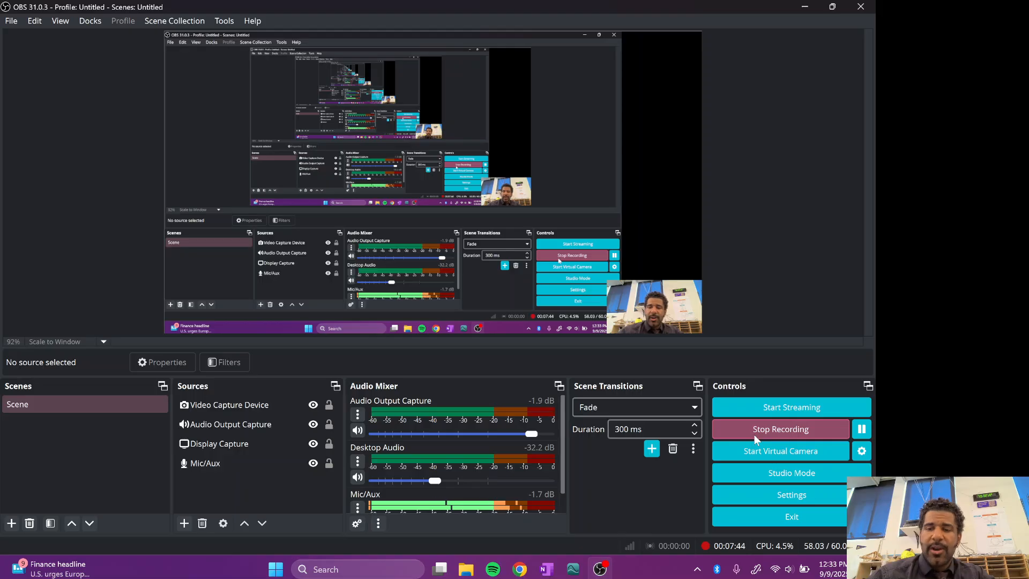